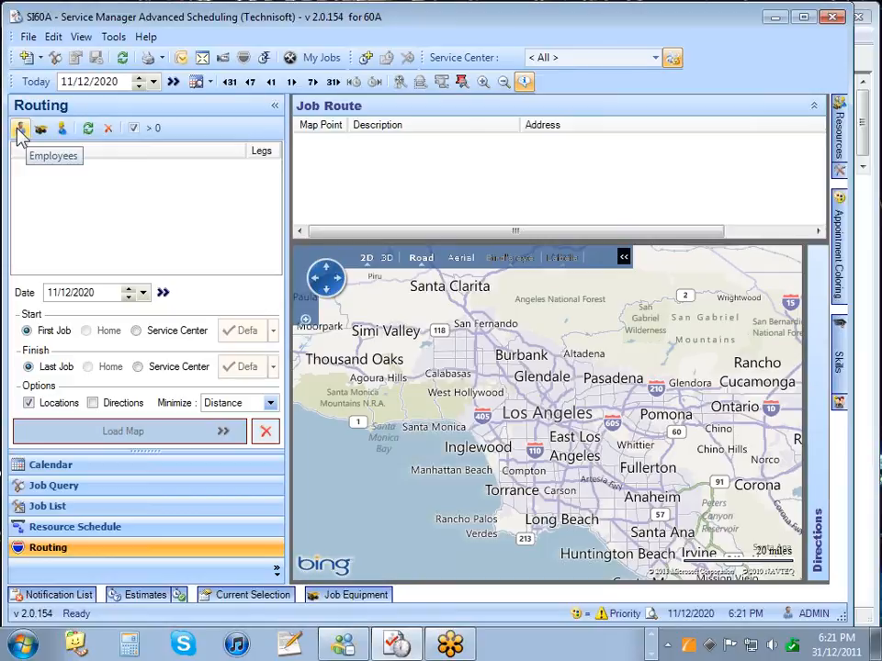
List the employees available for routing and enlarge the resource list slightly.
left_click(20, 131)
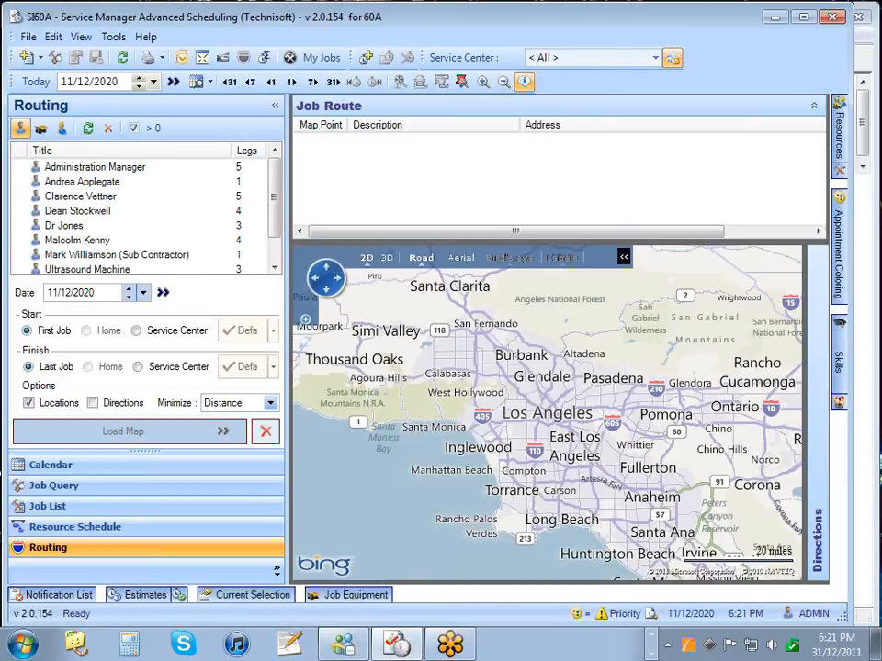
left_click_drag(240, 276, 244, 295)
left_click(278, 216)
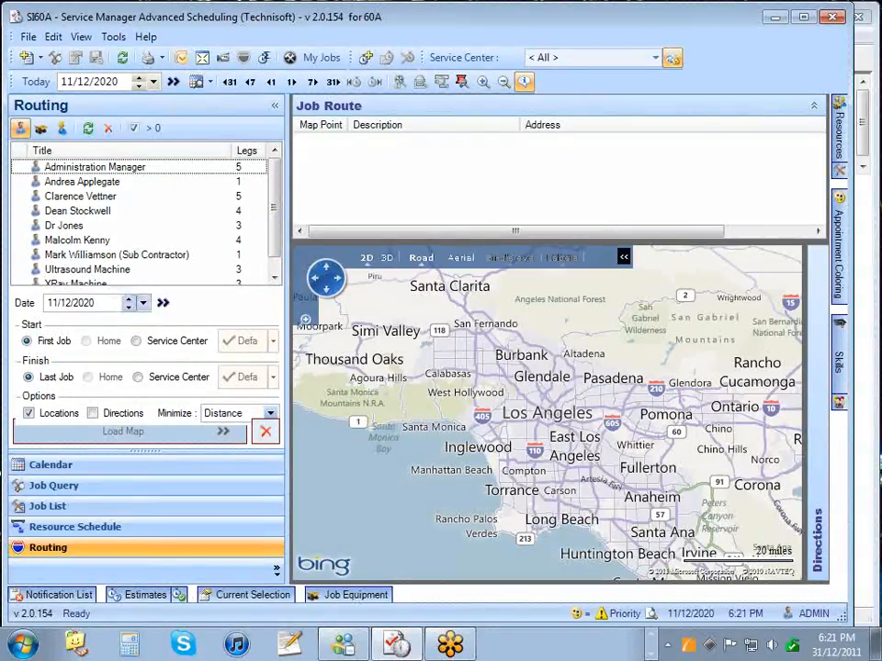
View the job routes of the first three listed employees and open the fifth employee's route for 11/12/2020.
left_click(236, 171)
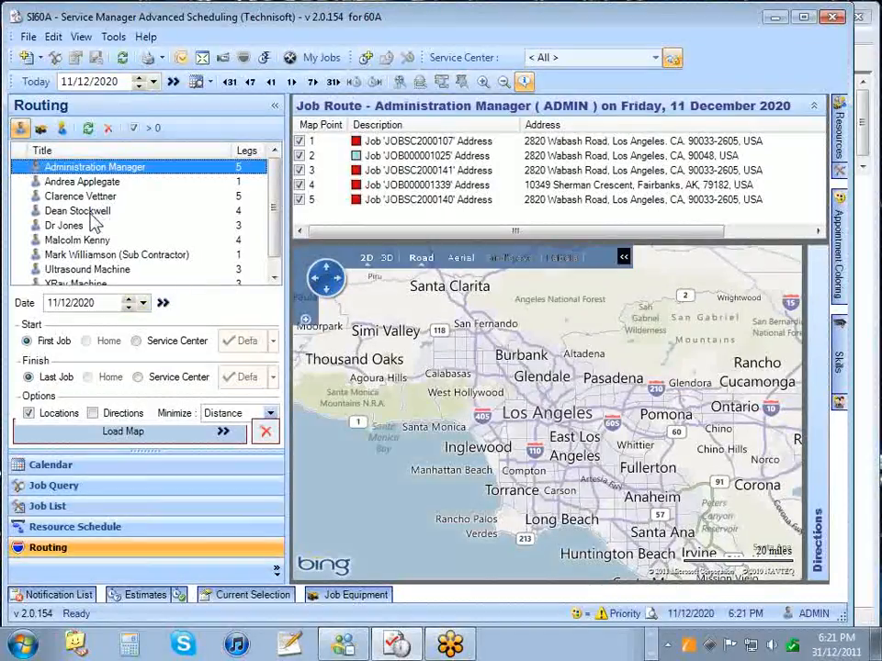
left_click(79, 182)
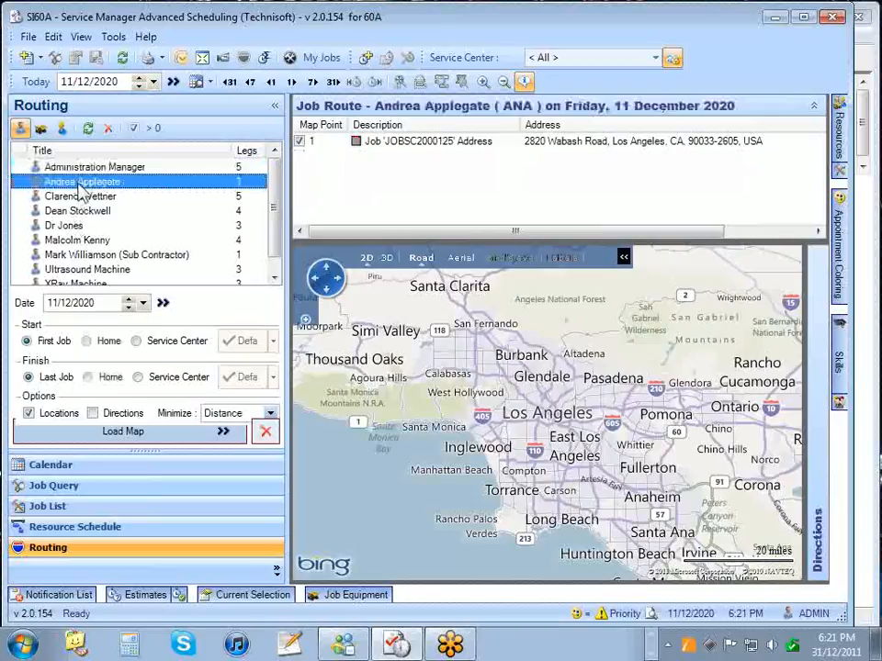
left_click(77, 198)
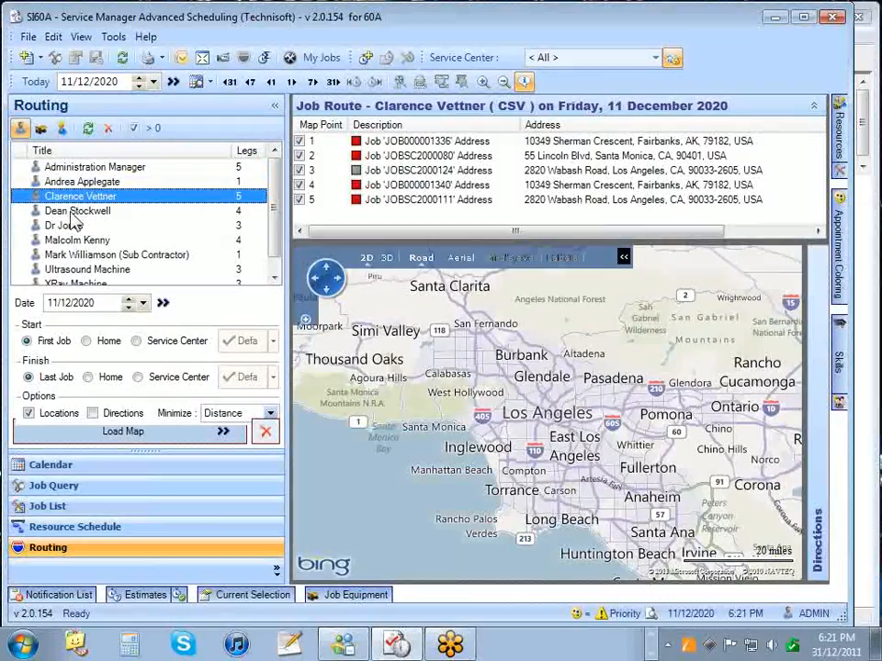
left_click(74, 226)
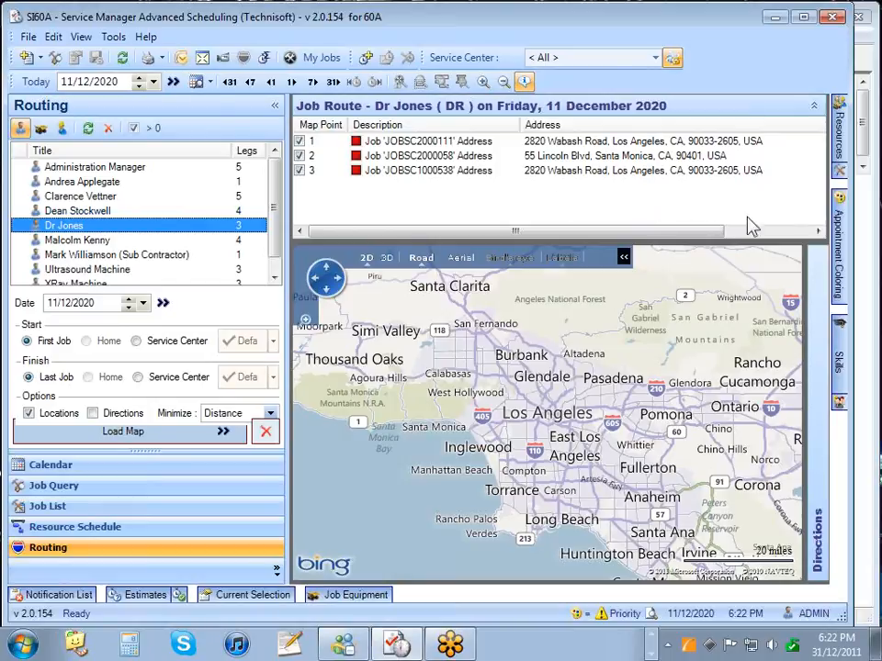
mouse_move(841, 246)
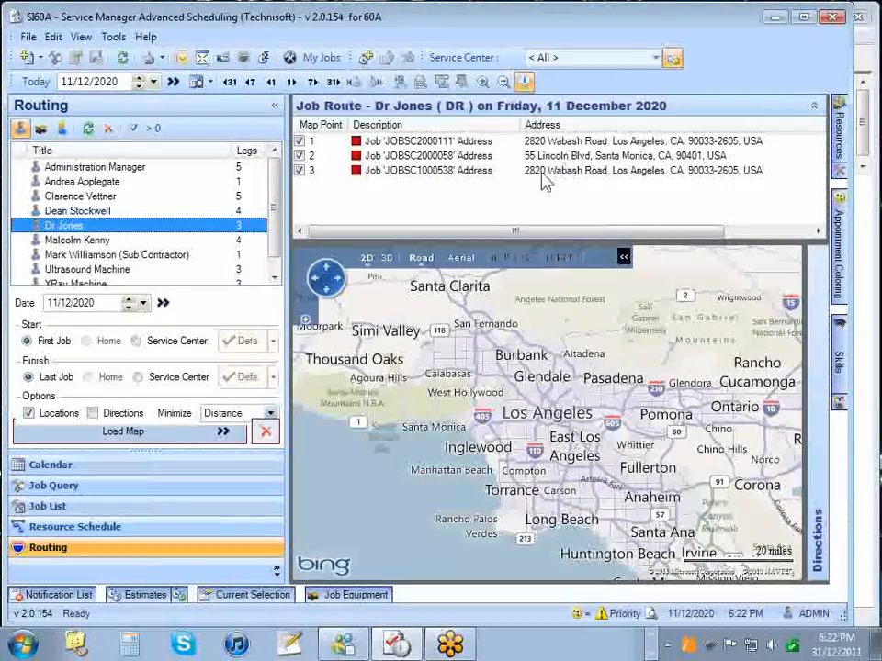
Exclude map point 3 from the job route and compare its row with map point 1.
left_click(298, 171)
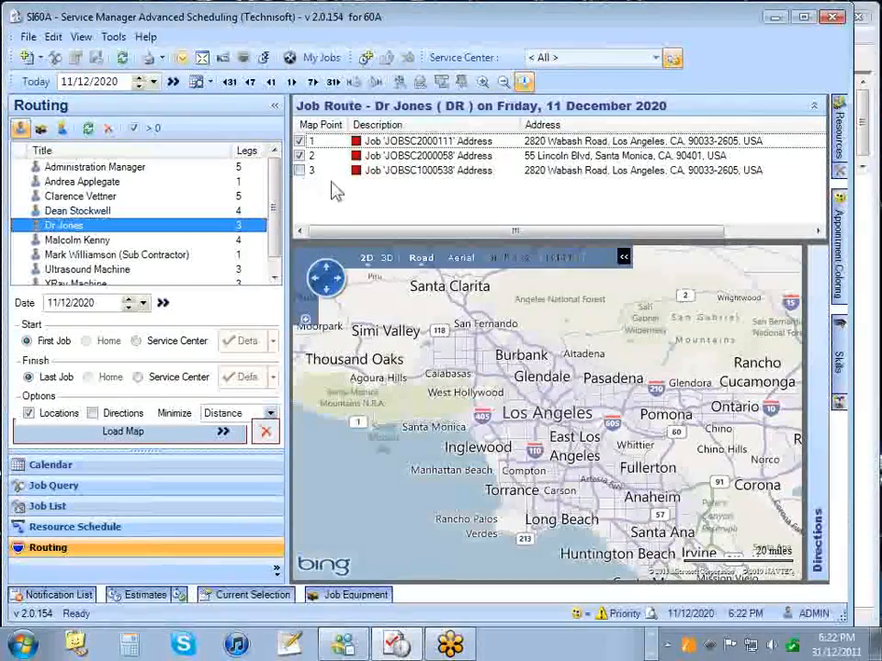
left_click(548, 174)
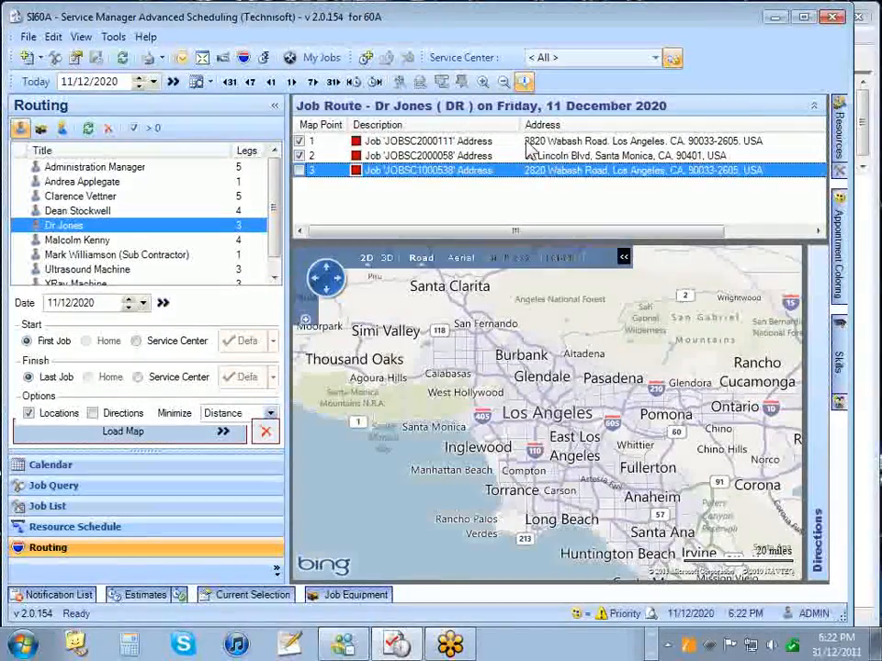
left_click(527, 143)
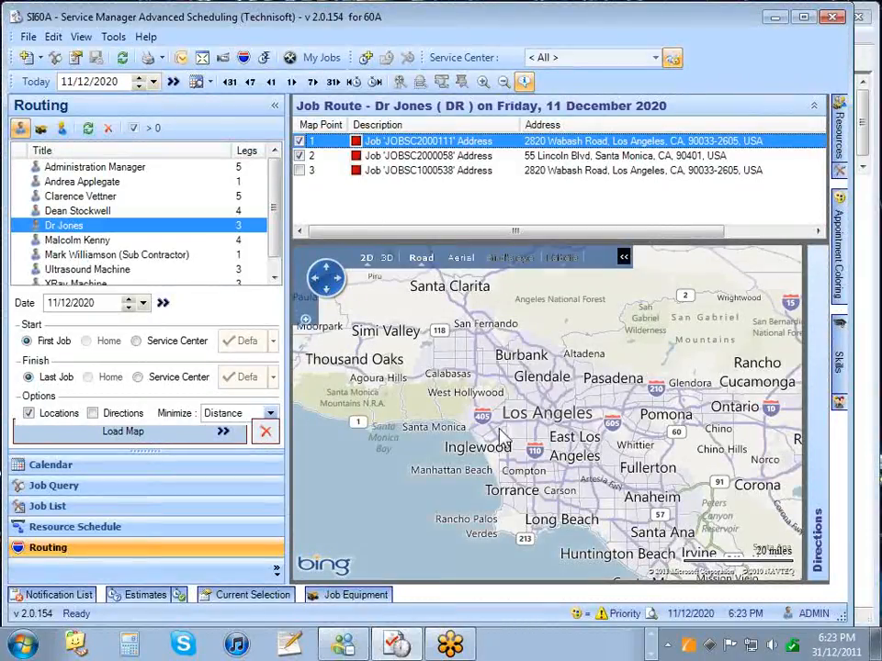
Examine the starting map location, zoom level and distance type in the general options, leaving the settings as they are.
left_click(110, 42)
left_click(138, 55)
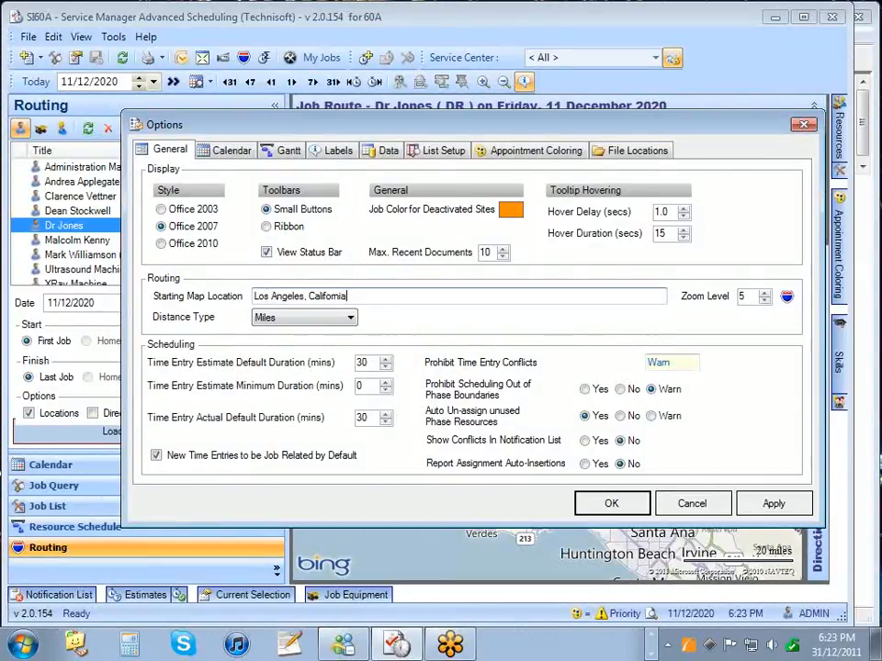
left_click(693, 505)
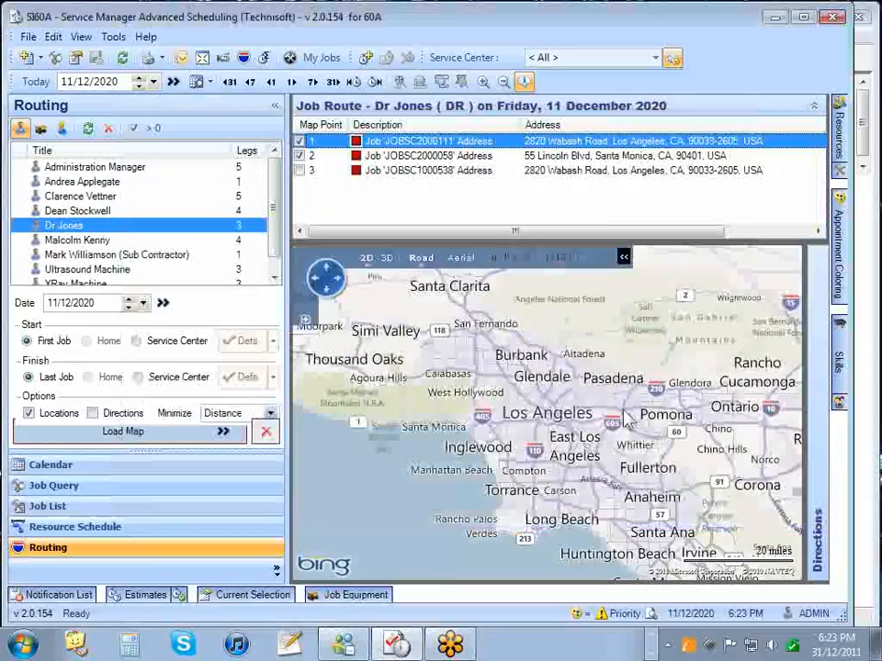
Highlight all three job route rows and review the Select options available for them.
left_click(300, 156)
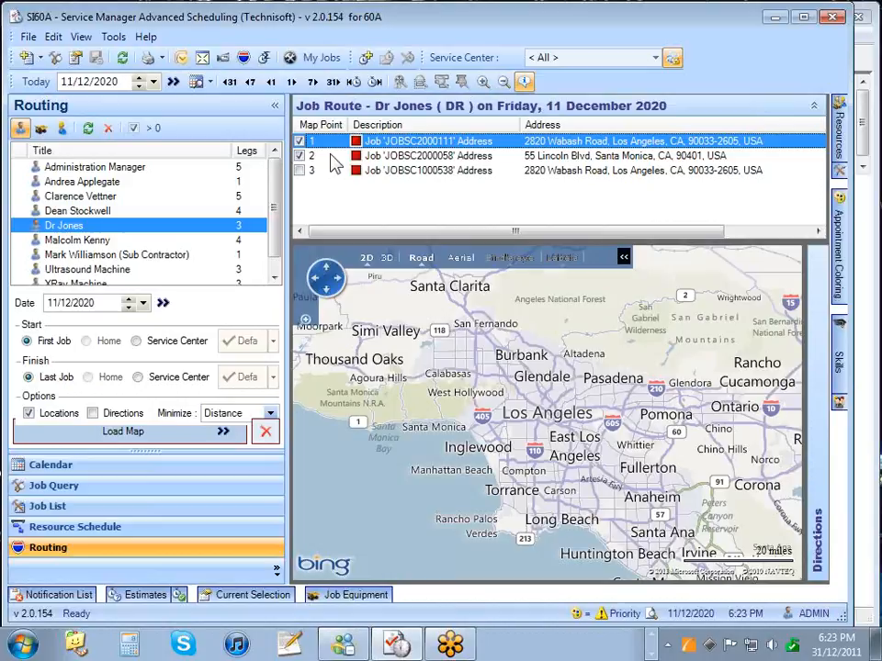
left_click(332, 156, "ctrl")
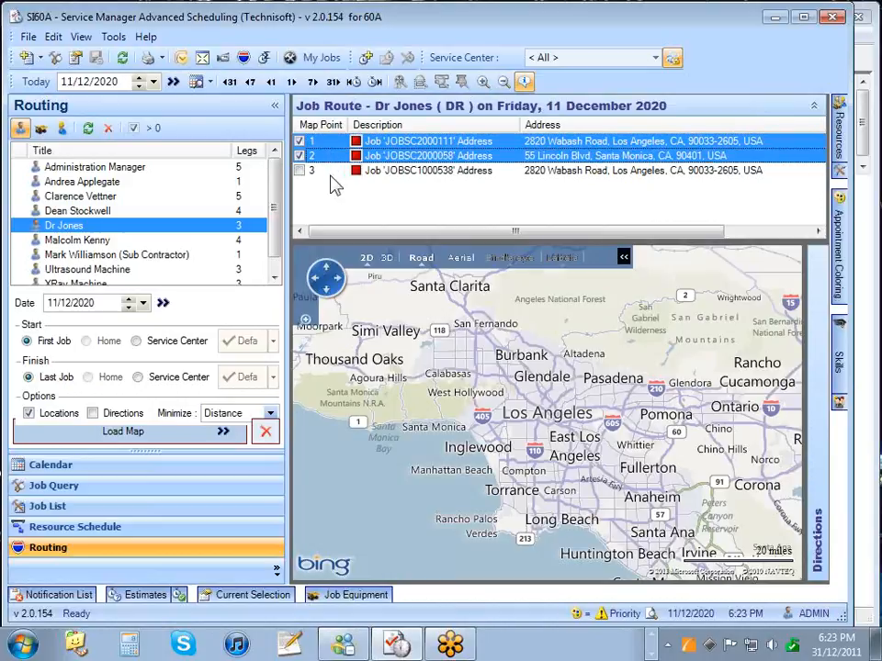
left_click(337, 171, "ctrl")
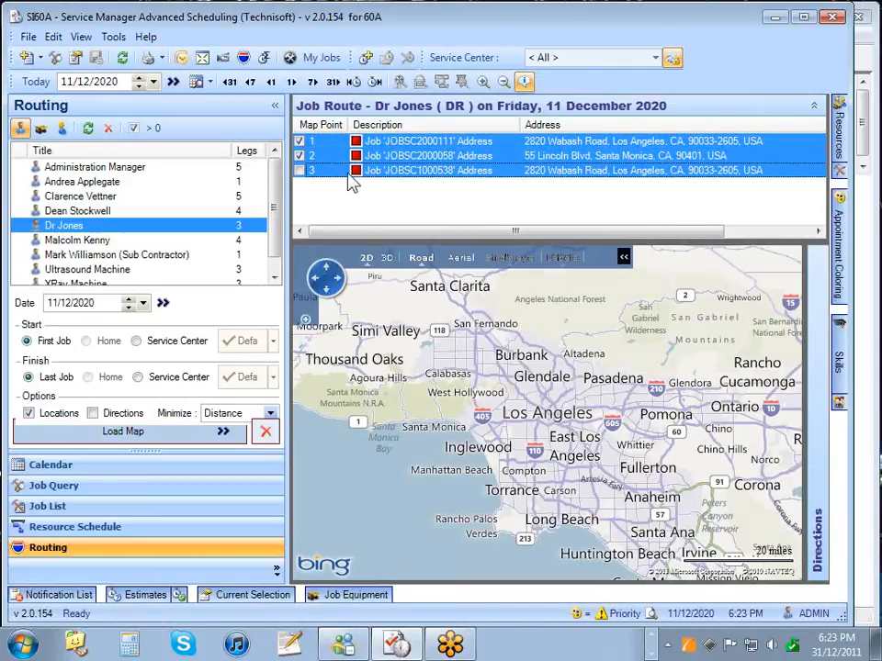
right_click(349, 173)
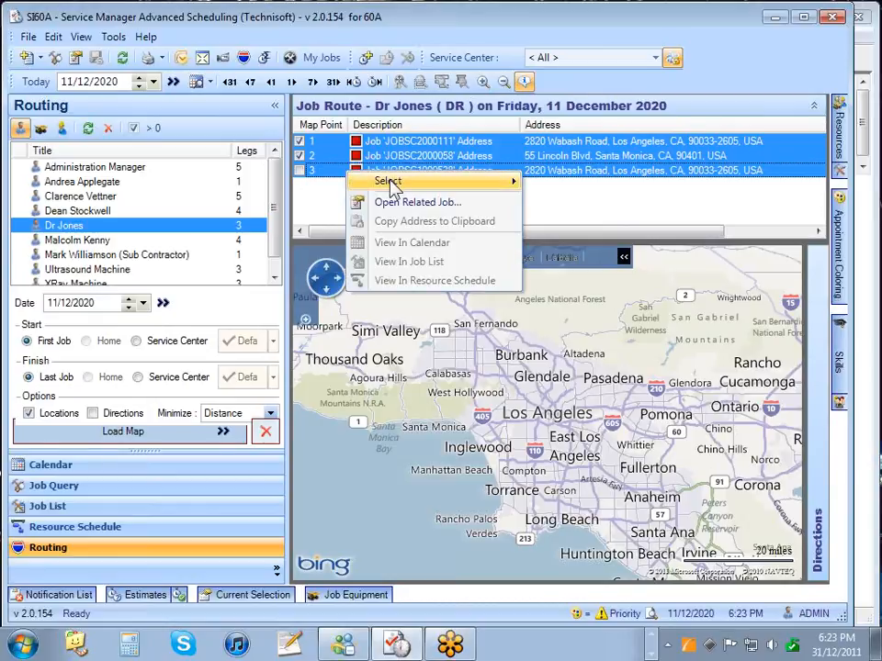
mouse_move(392, 185)
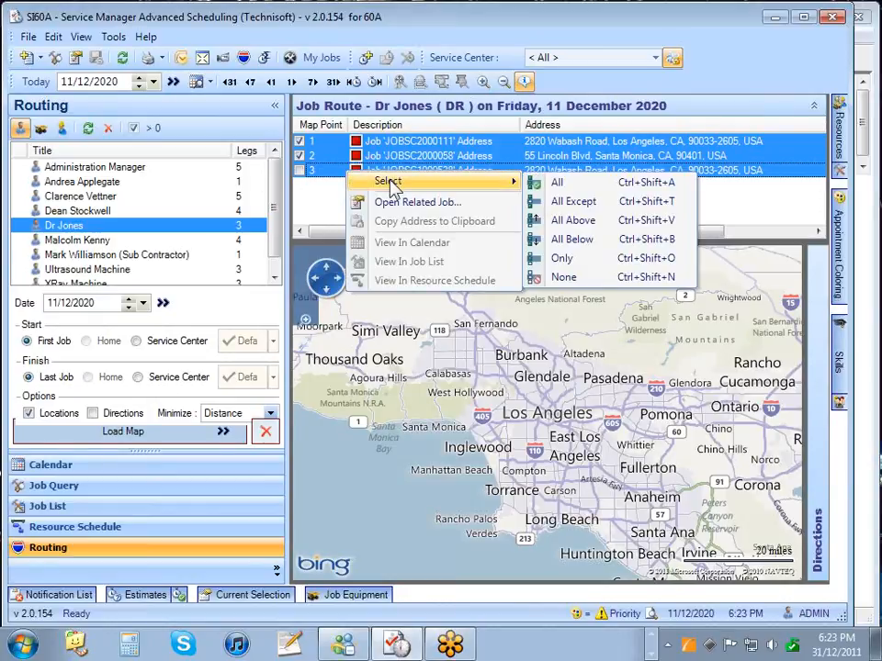
left_click(312, 175)
Review the commands available for map point 2 alone, and return the selection to map point 1.
left_click(331, 156)
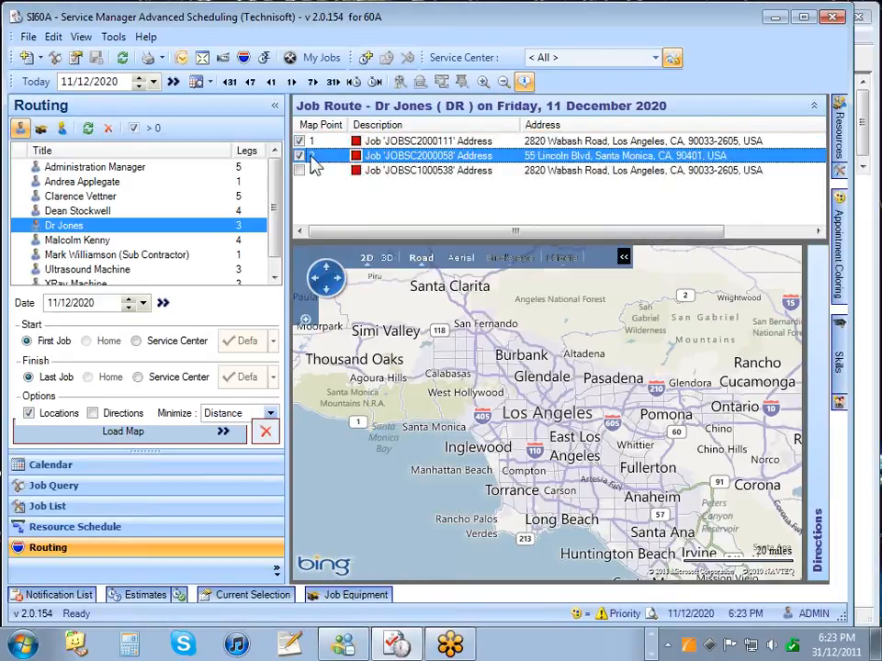
right_click(364, 158)
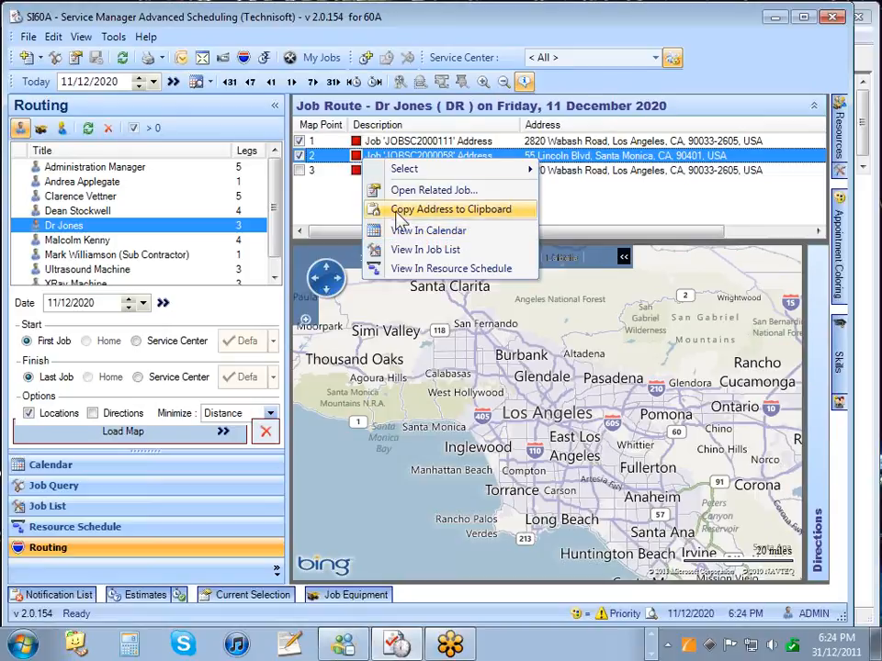
left_click(334, 143)
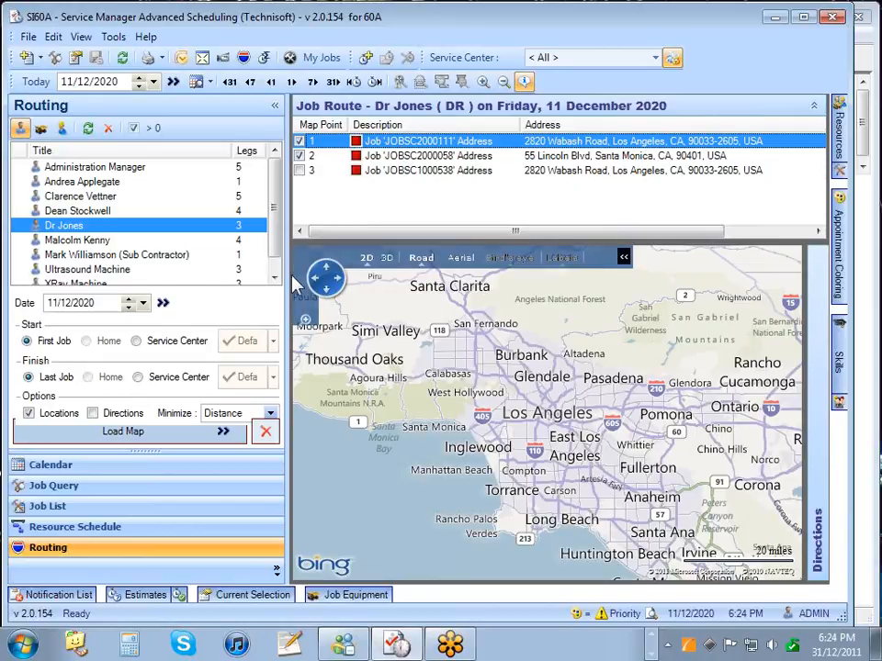
Turn on Directions and adjust the directions, job route and navigation pane sizes, collapsing and restoring the navigation pane.
left_click(93, 414)
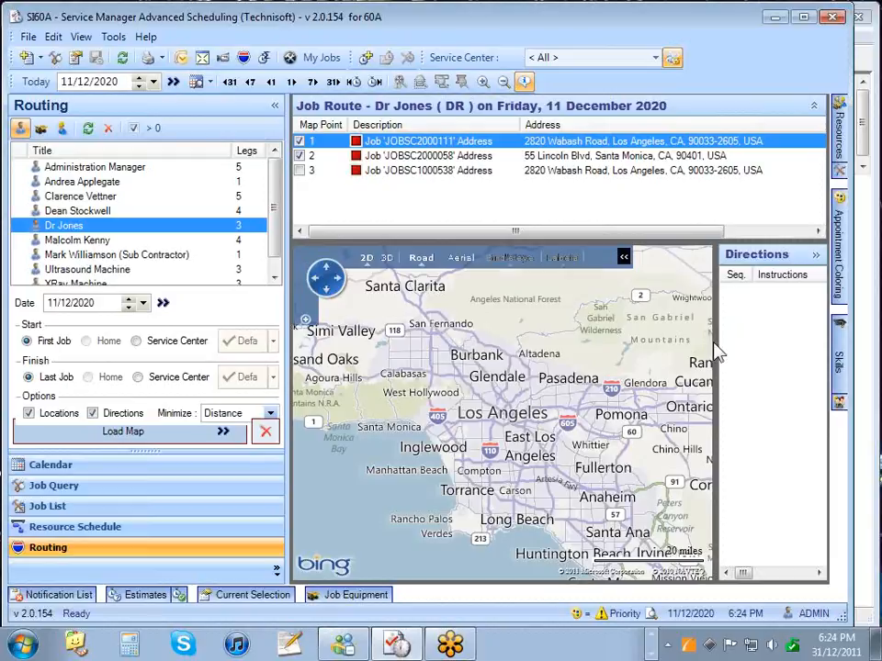
left_click_drag(712, 353, 689, 354)
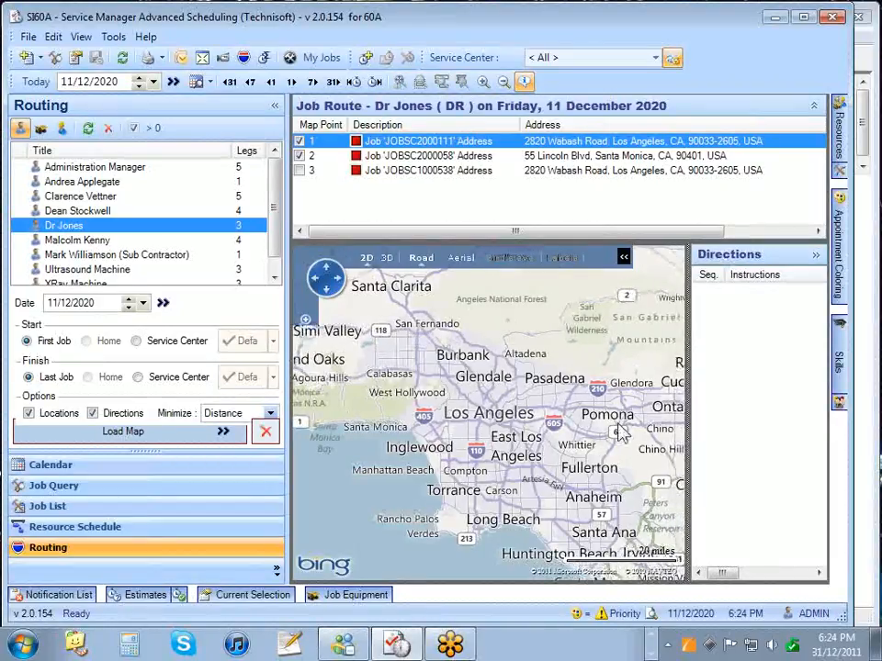
left_click_drag(615, 242, 622, 255)
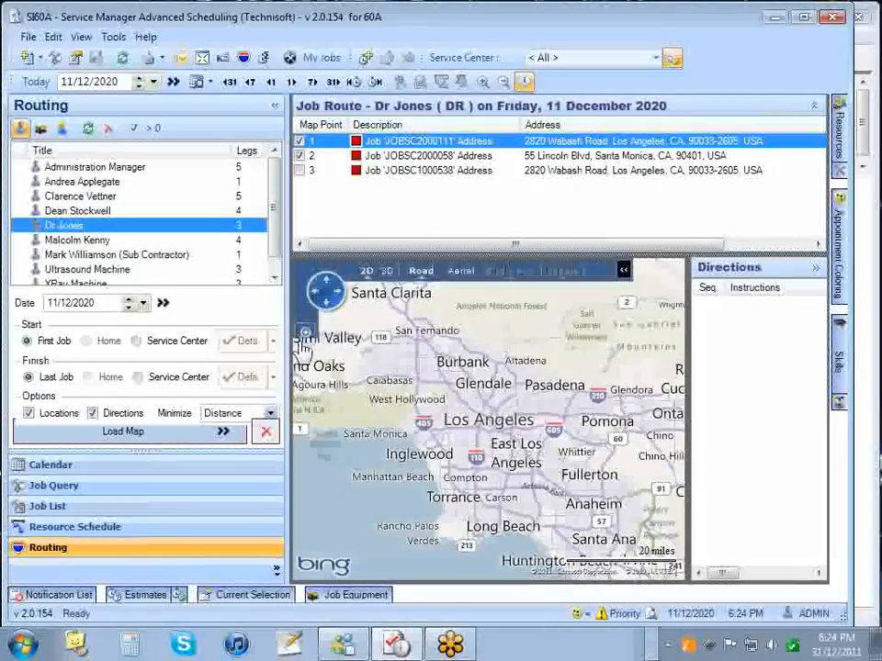
mouse_move(290, 351)
left_mouse_down()
mouse_move(322, 349)
mouse_move(297, 354)
left_mouse_up()
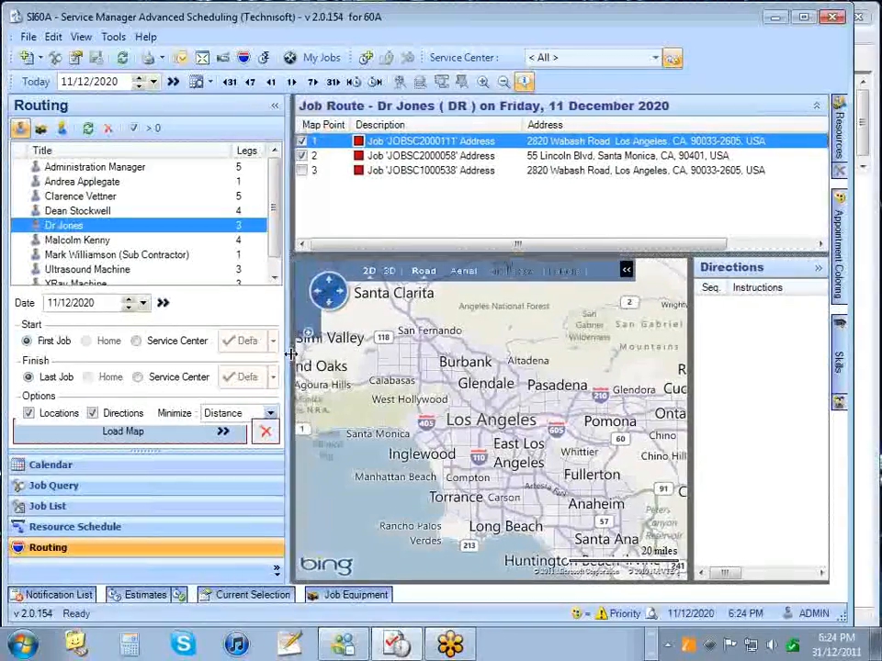
left_click(273, 110)
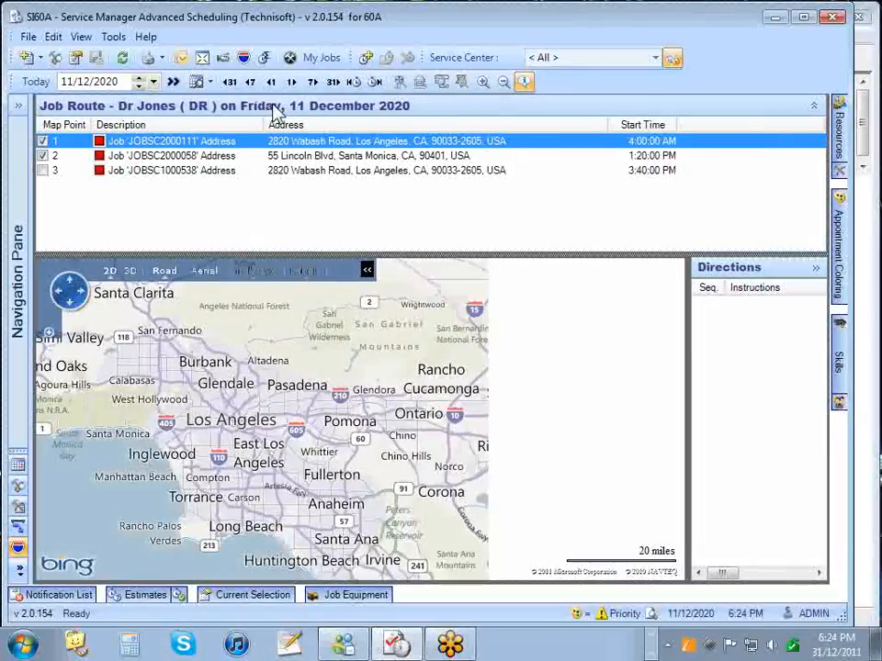
left_click(14, 107)
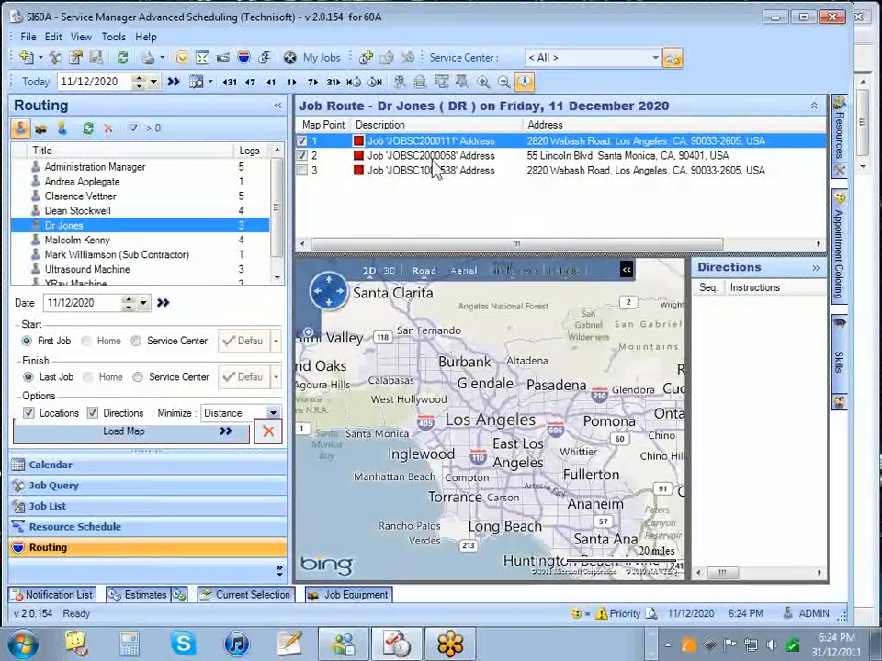
Load the route map with directions for map points 1 and 2 only, excluding map point 3.
left_click(302, 156)
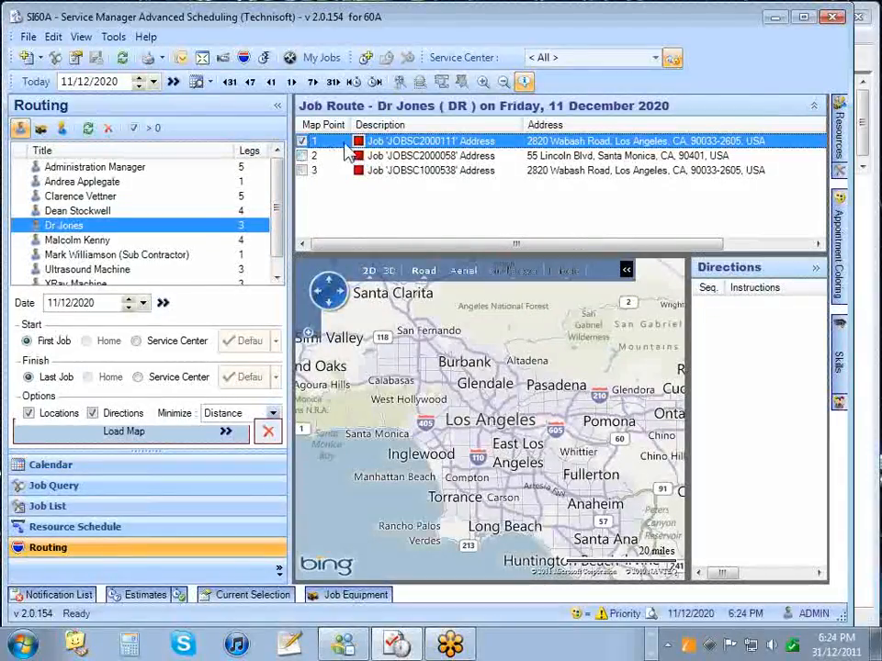
left_click(110, 429)
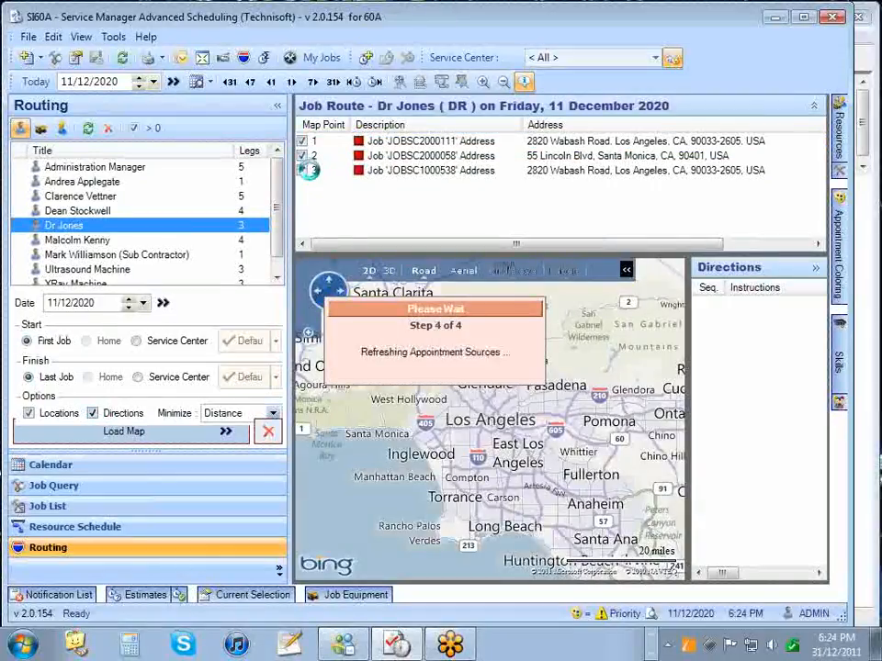
left_click(302, 171)
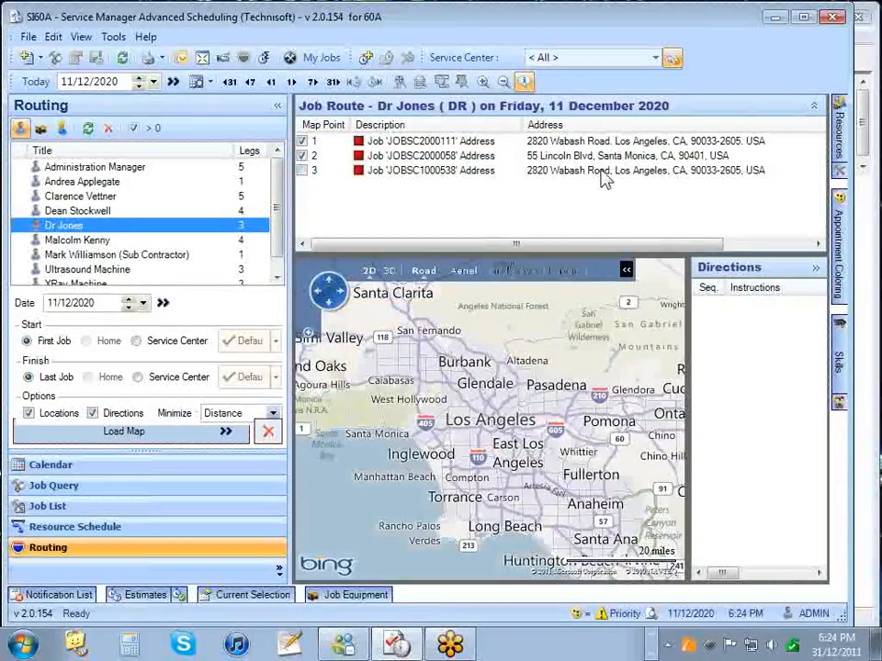
left_click(221, 432)
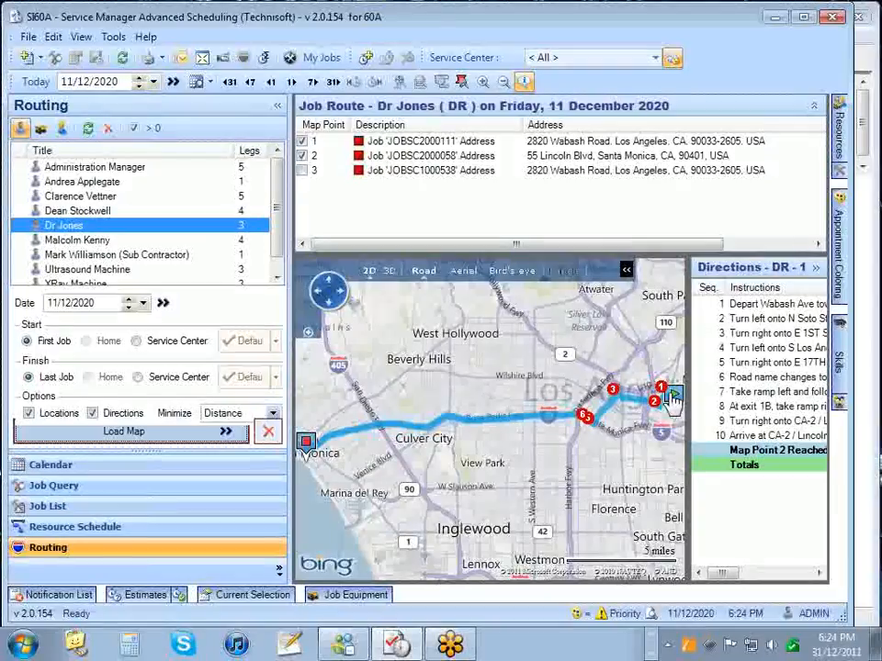
Inspect the route's start point up close on the map and switch to bird's eye view.
mouse_move(308, 445)
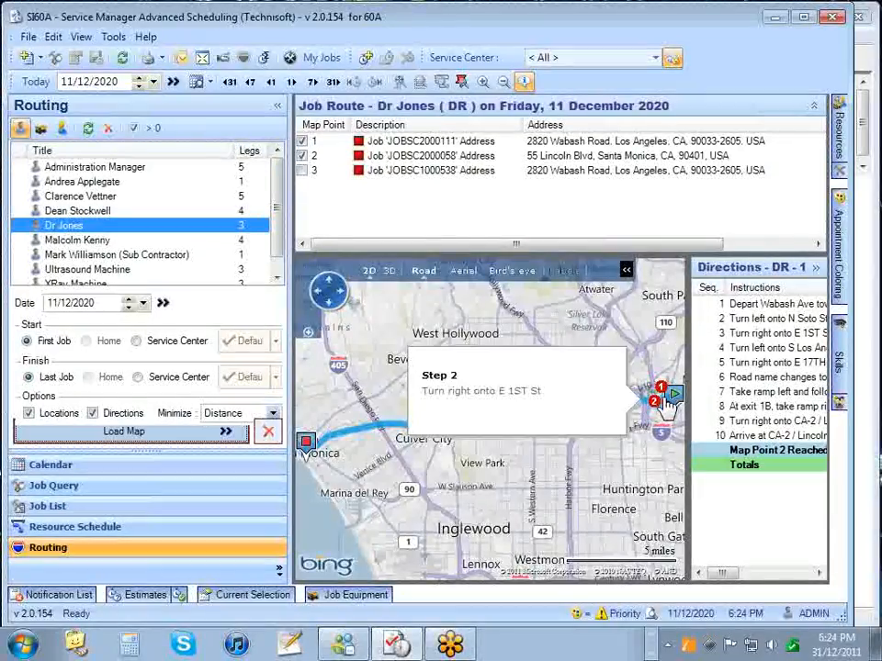
mouse_move(673, 400)
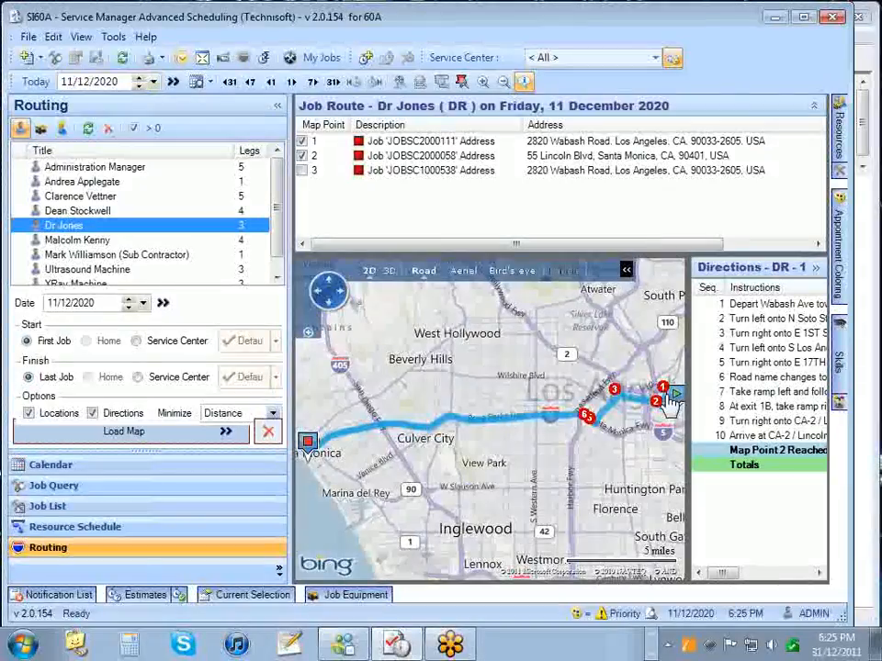
double_click(673, 399)
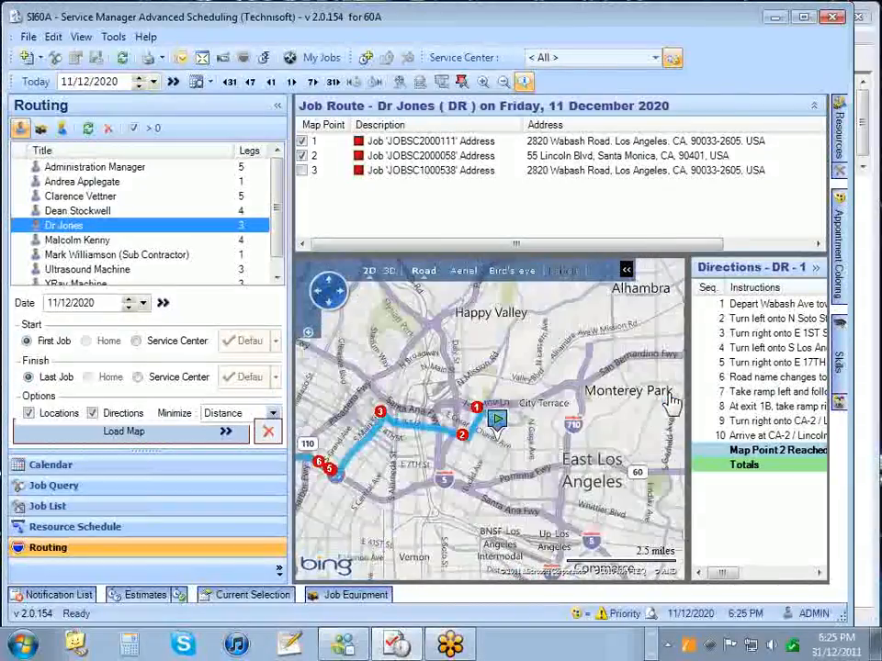
double_click(497, 425)
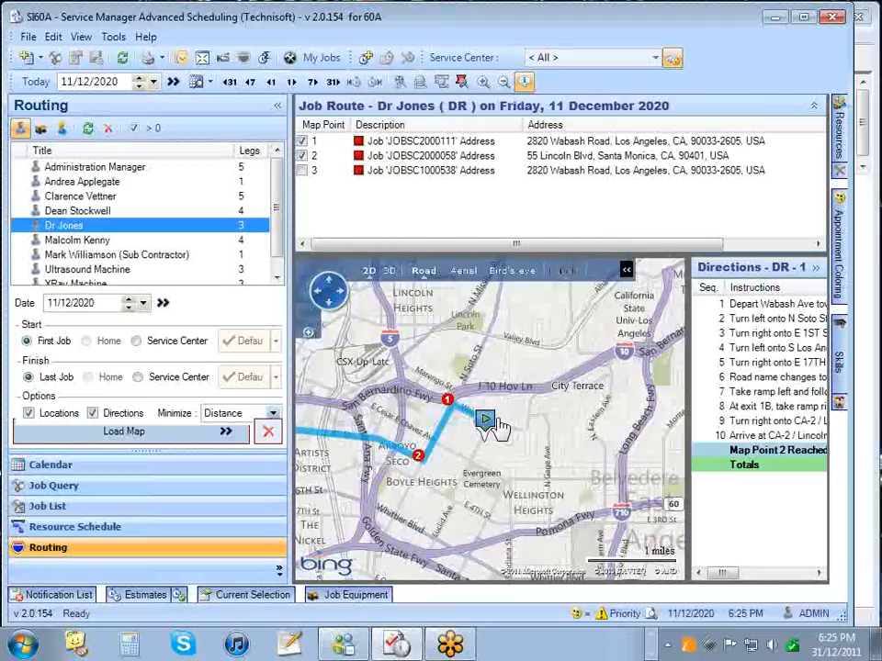
left_click(508, 274)
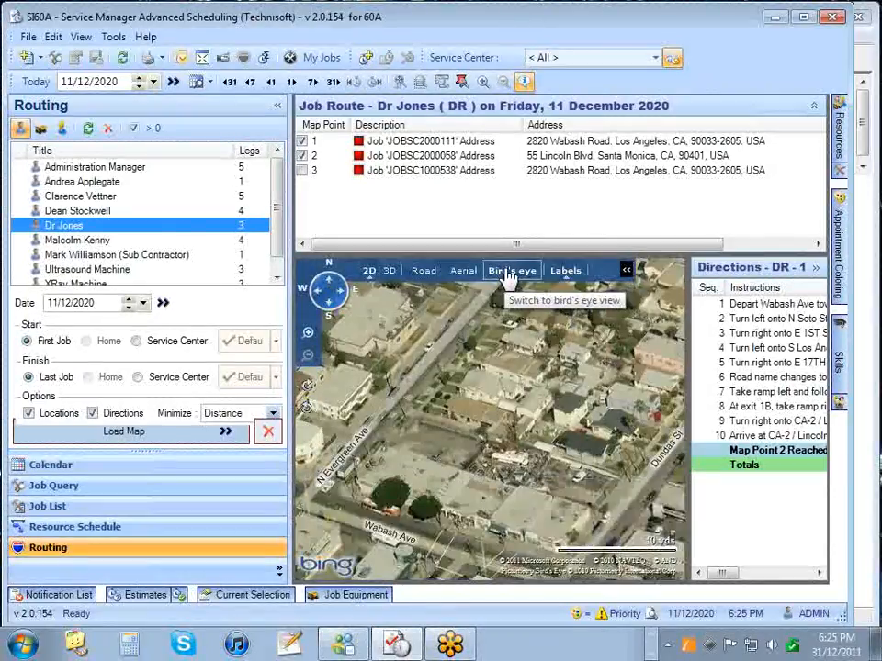
Switch the map to road view, compare it with the aerial view, and return the map to road view.
left_click(421, 273)
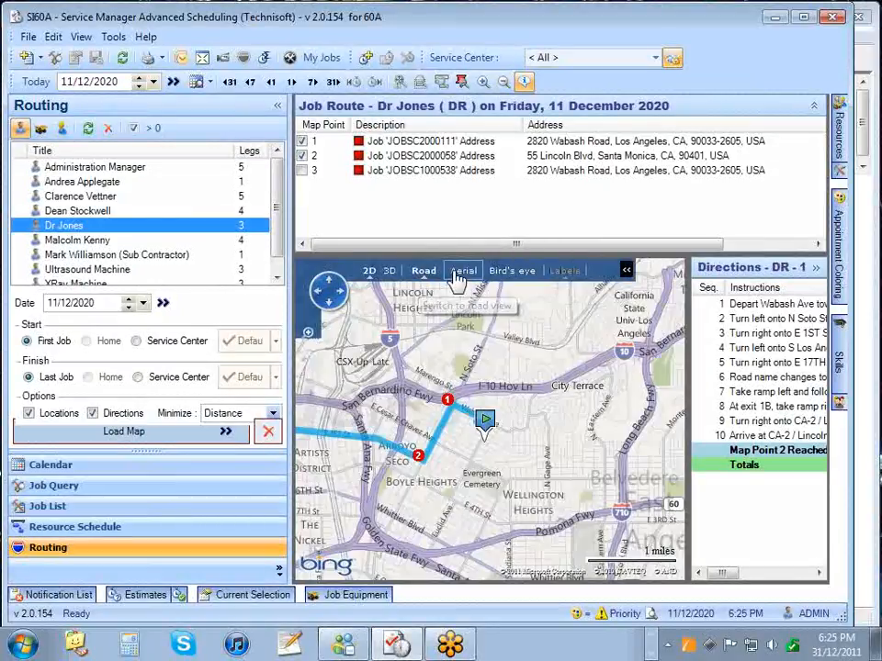
left_click(456, 274)
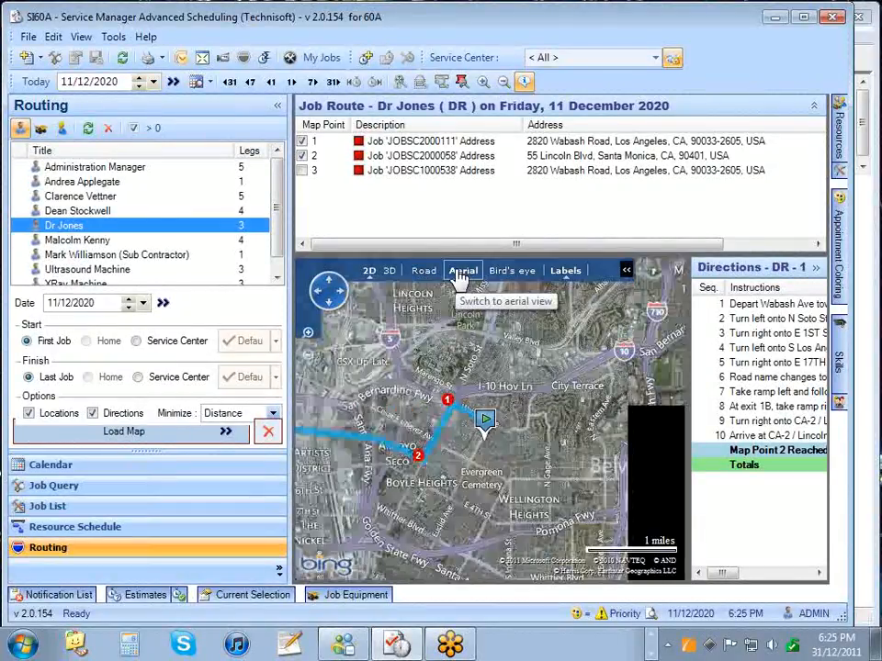
left_click(424, 273)
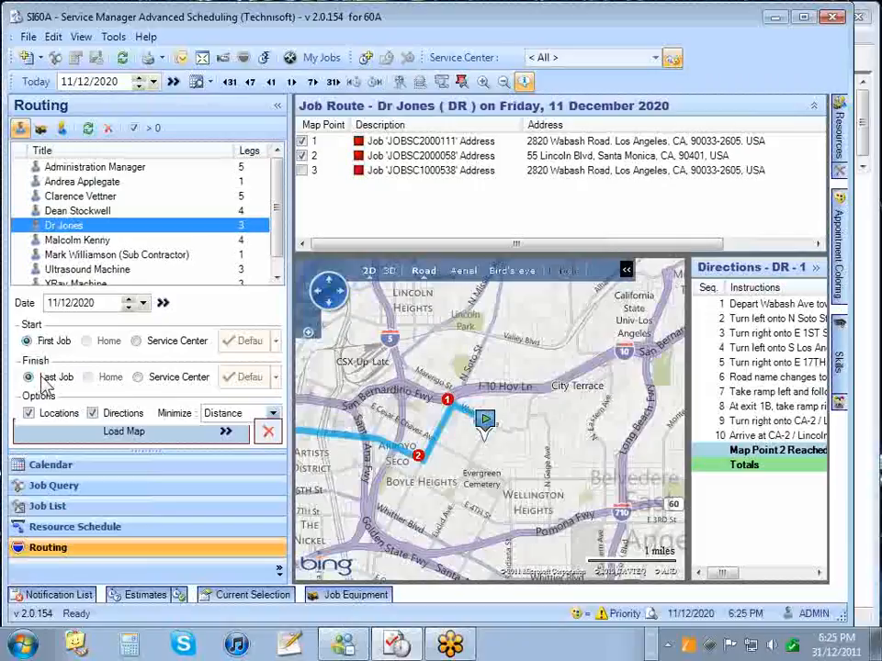
Try using the default service center as the route's starting point and review the service centers available for it.
left_click(137, 342)
left_click(276, 341)
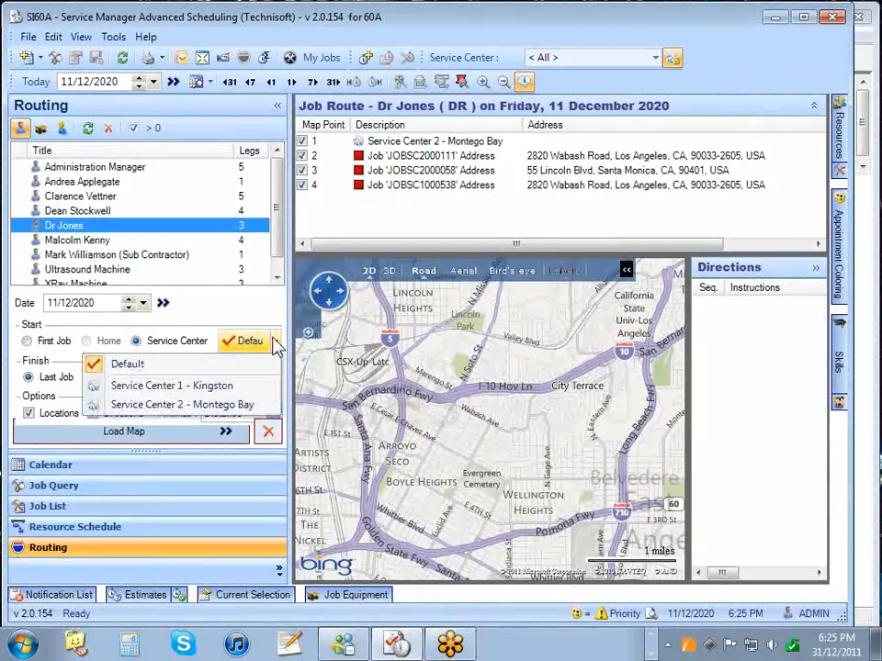
left_click(166, 345)
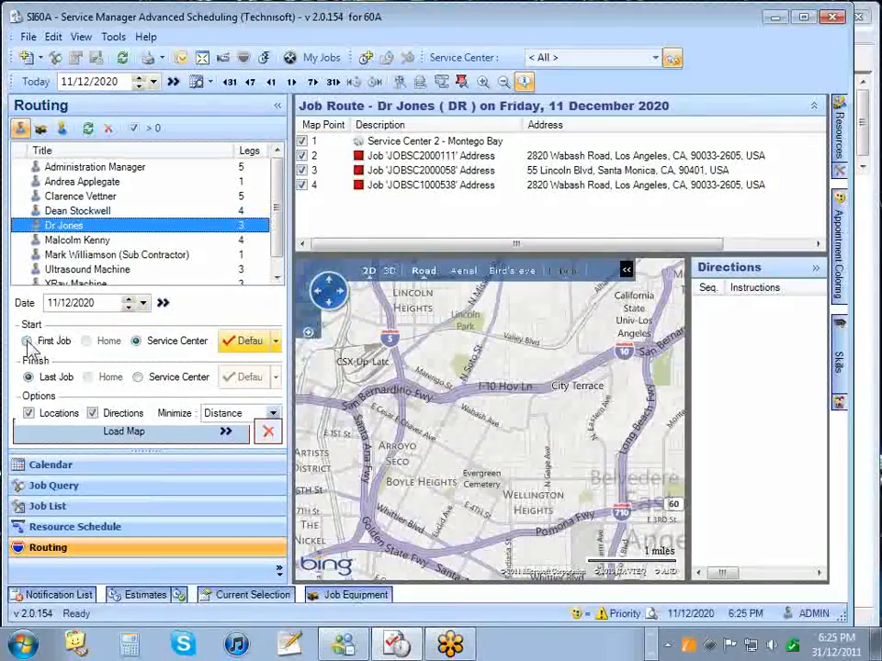
left_click(400, 143)
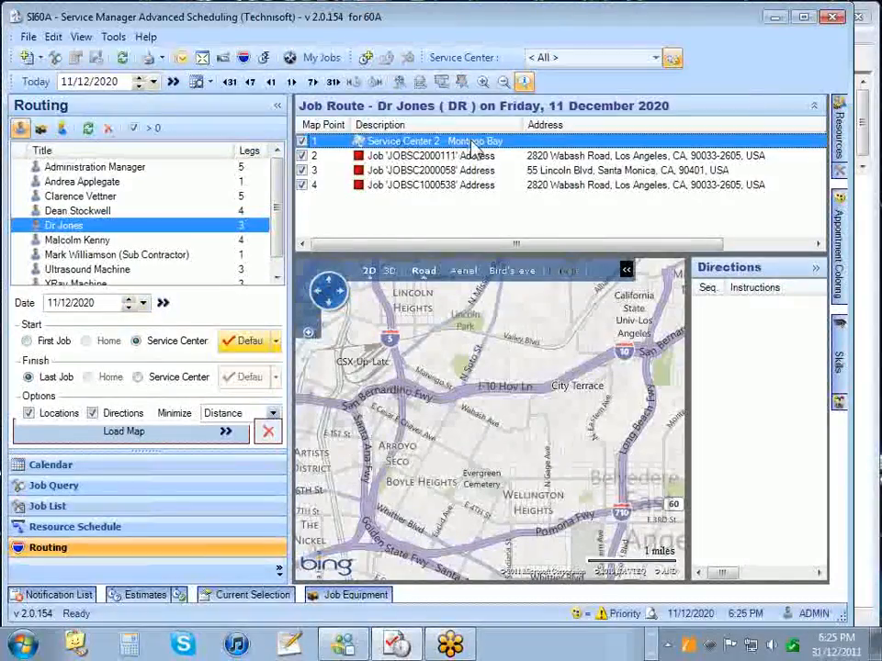
Set the route to start from the first job and load the map without map point 3.
left_click(28, 341)
left_click(302, 170)
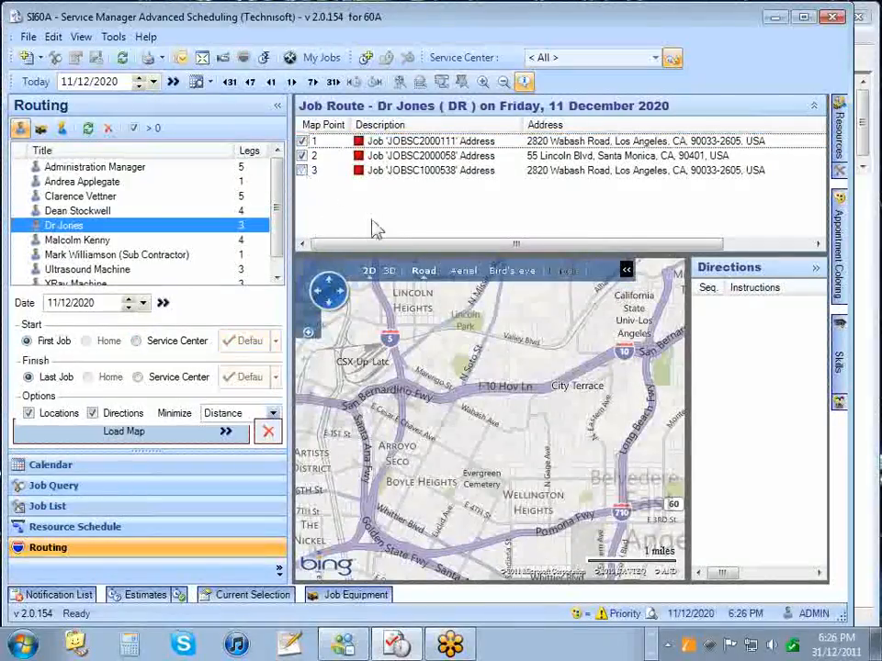
left_click(213, 433)
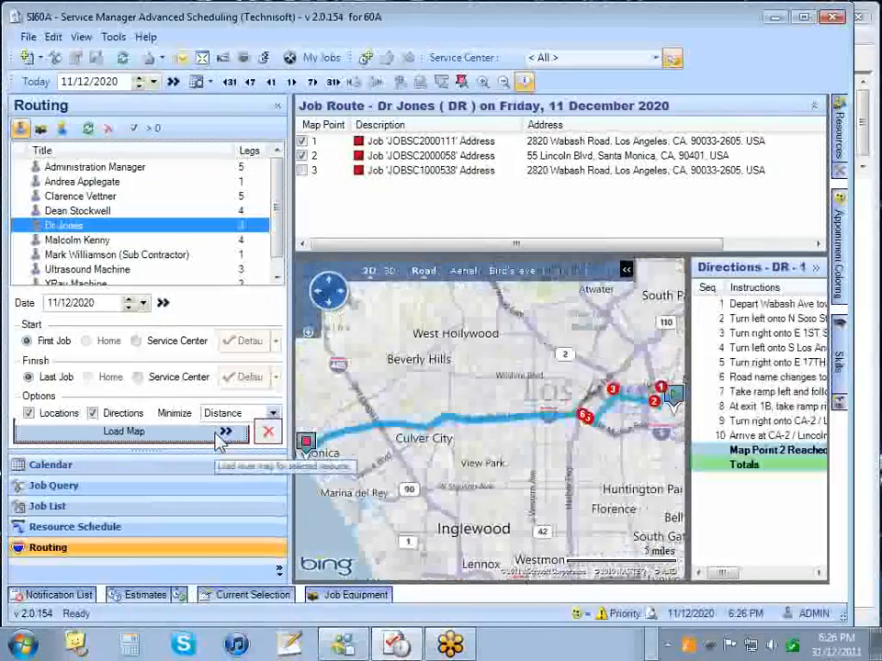
Collapse the navigation pane and open the appointment for map point 1, job JOBSC2000111, in the calendar.
left_click(278, 111)
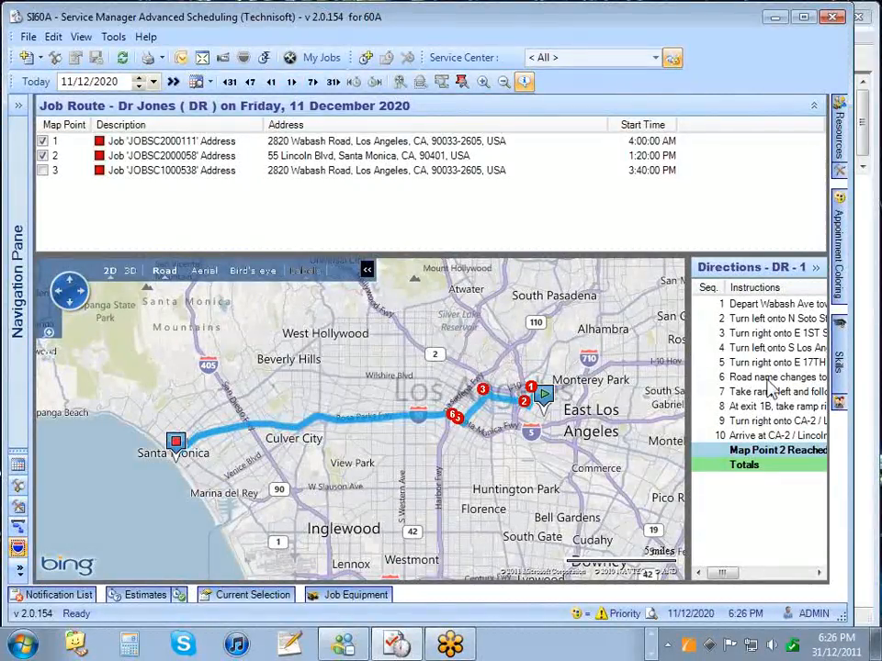
left_click(141, 146)
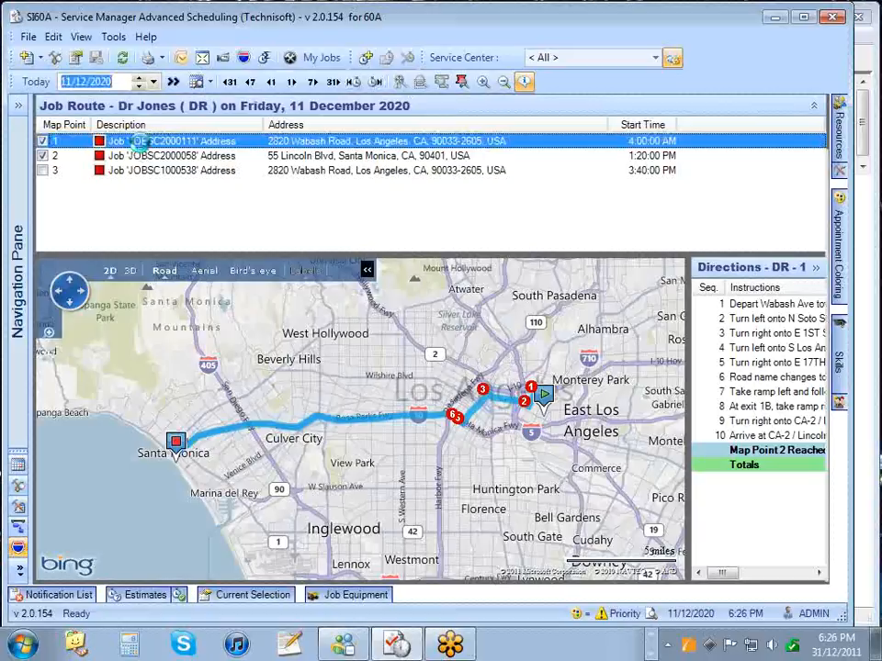
double_click(143, 147)
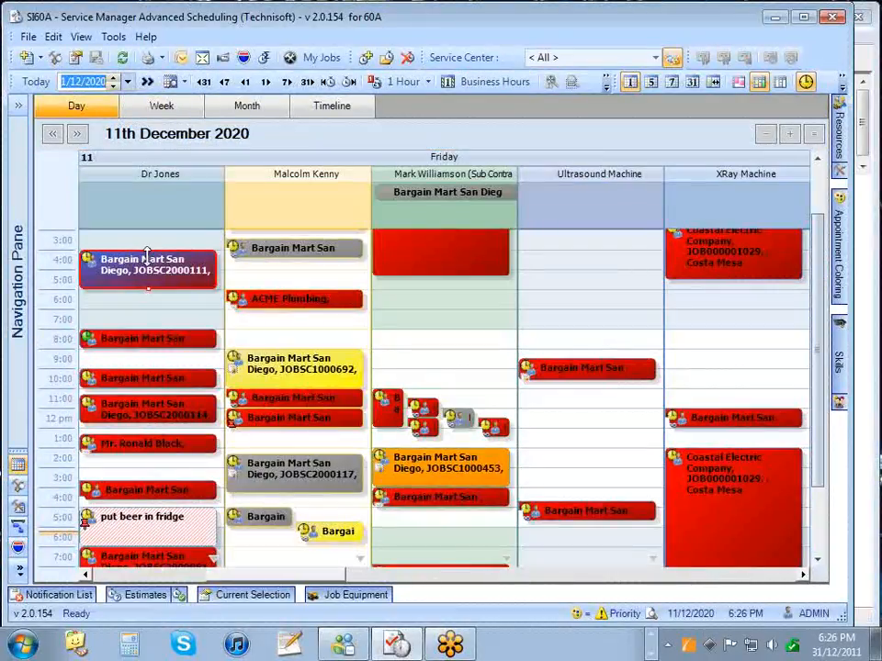
Move the JOBSC2000111 appointment to 6:00 AM for the same employee and go back to the Routing view.
left_click_drag(147, 262, 147, 292)
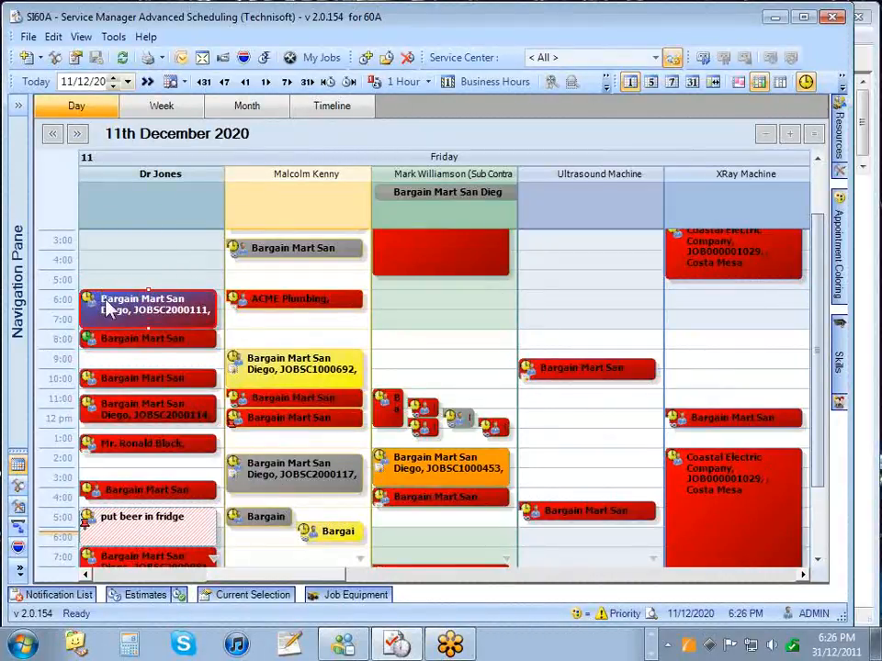
mouse_move(107, 309)
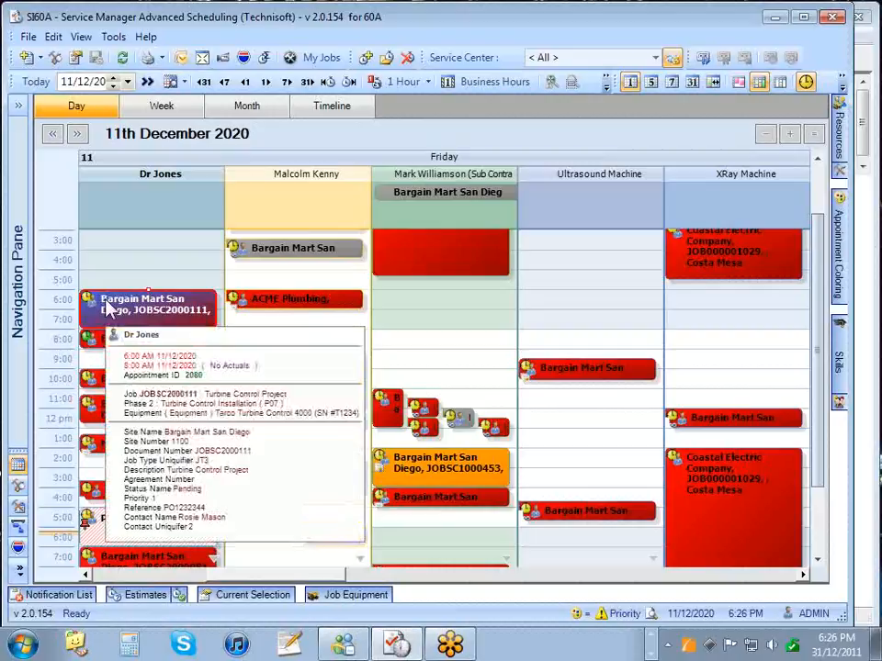
left_click(18, 549)
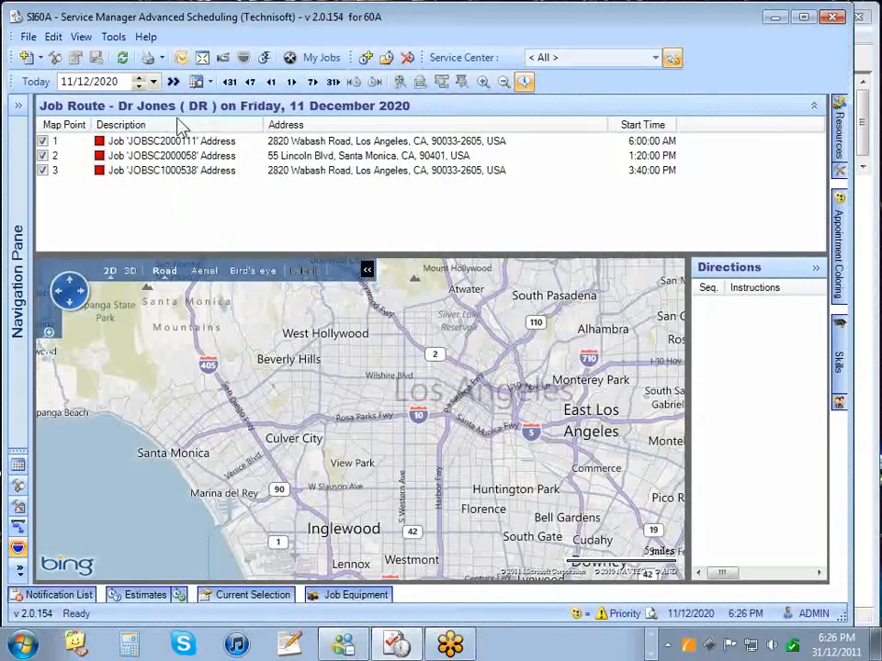
Reassign the JOBSC2000111 appointment to the sub contractor at 8:00 AM in the calendar, and select map point 2 back in Routing.
double_click(112, 141)
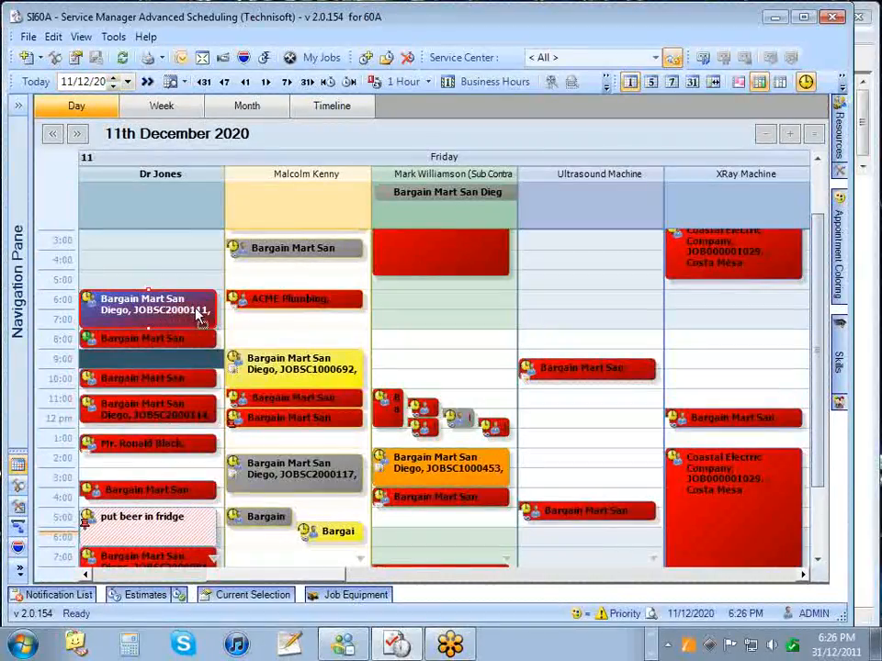
left_click_drag(170, 312, 257, 323)
left_click_drag(419, 346, 419, 347)
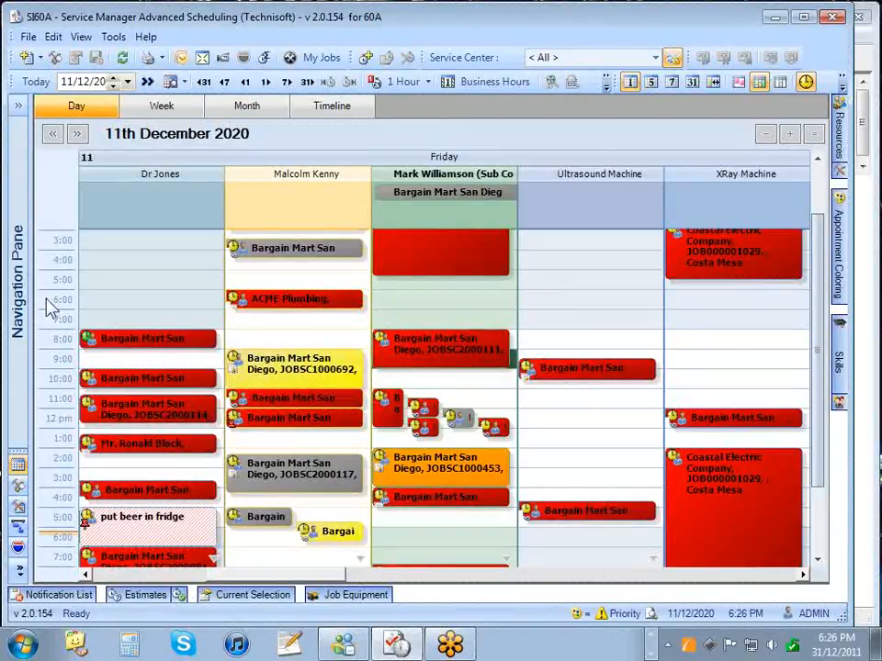
left_click(18, 549)
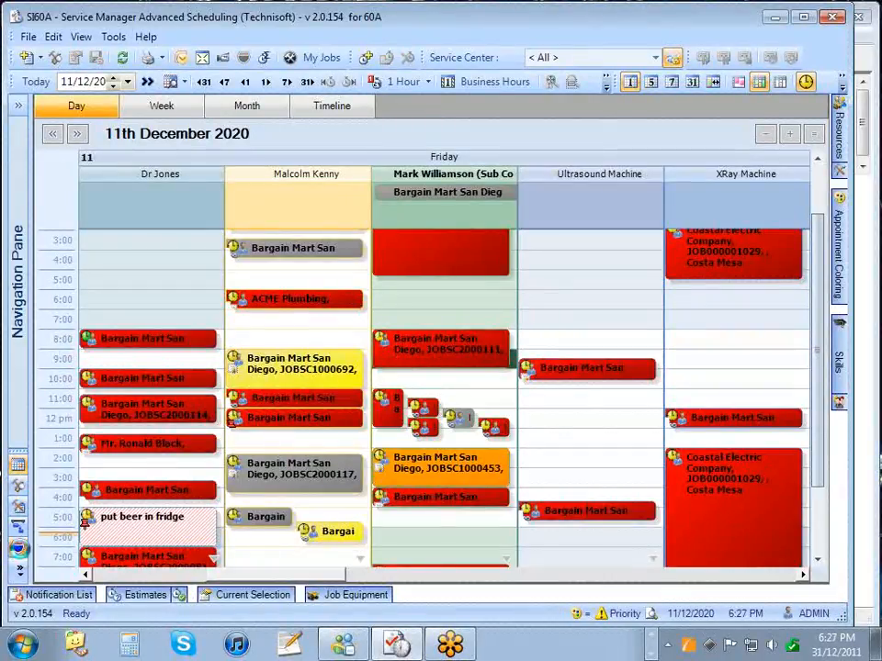
left_click(138, 158)
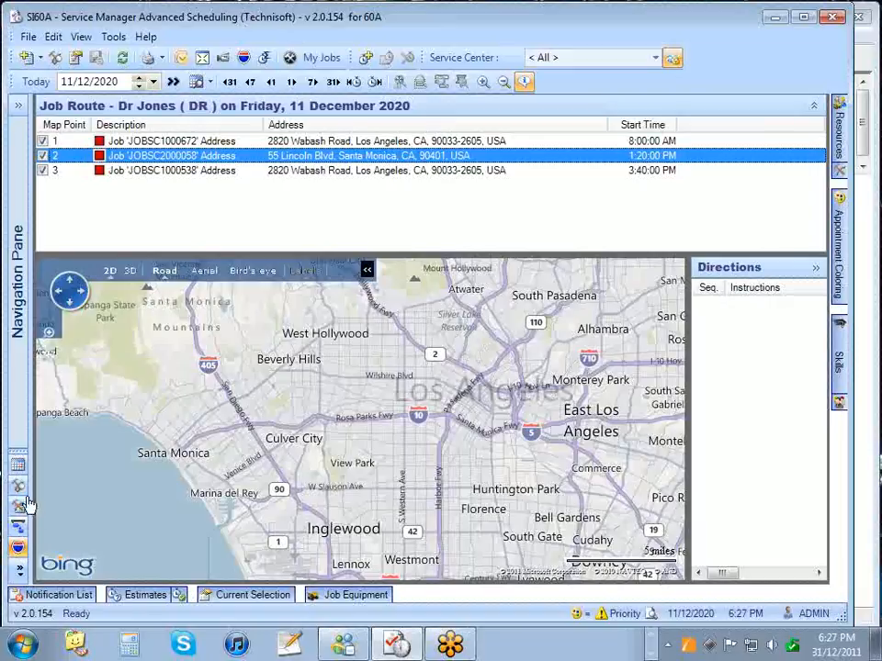
Restore the navigation pane and check the sub contractor's job route before returning to the original employee's route.
left_click(16, 109)
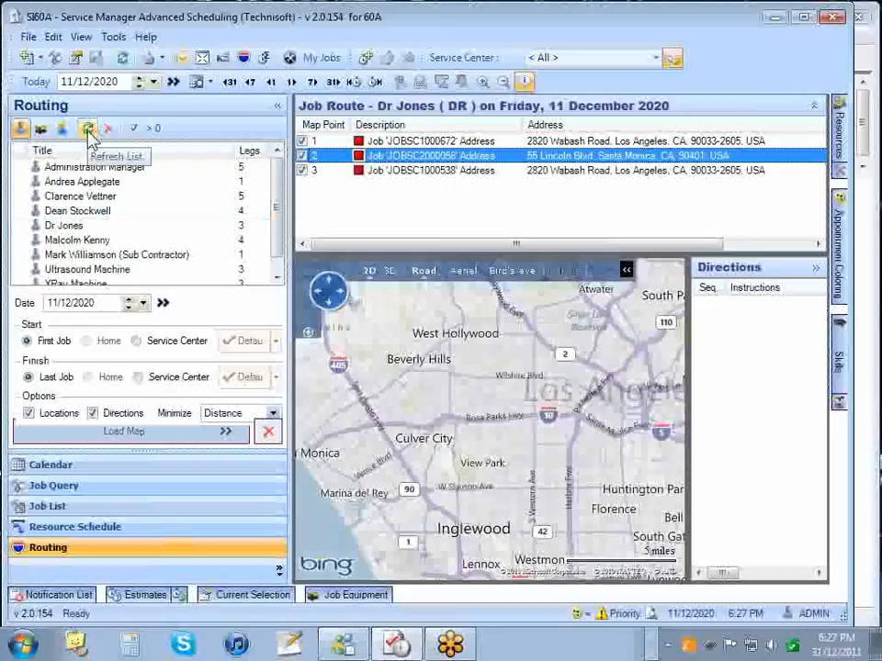
left_click(82, 255)
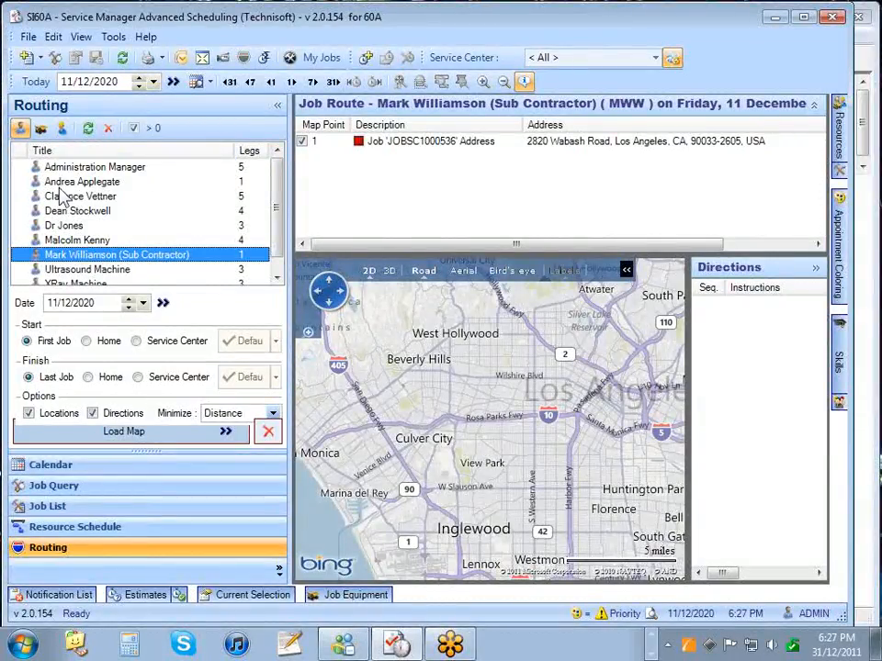
left_click(73, 226)
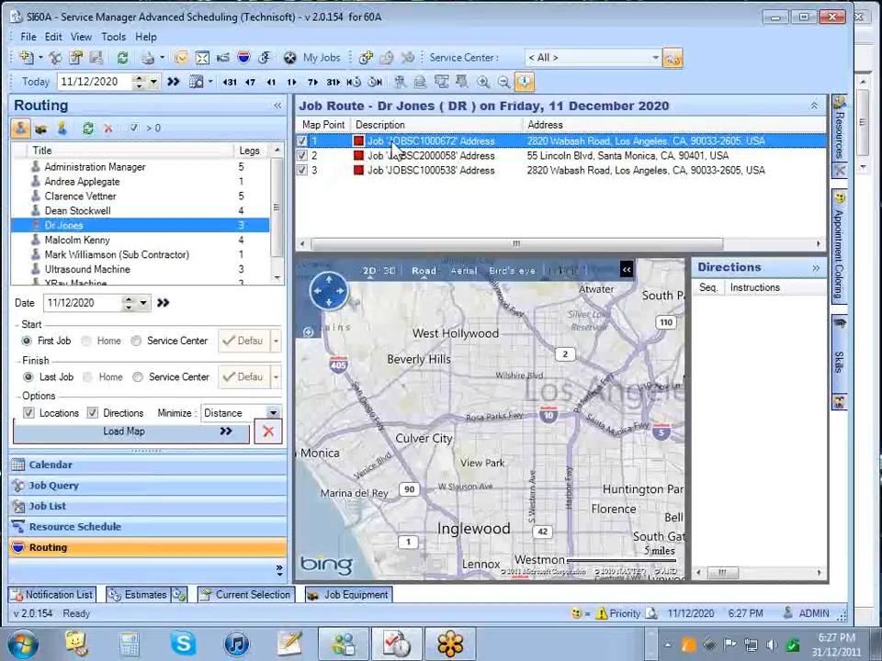
Extend map point 1's appointment, job JOBSC1000672, to start at 7:00 AM in the calendar and return to the Routing view.
double_click(392, 142)
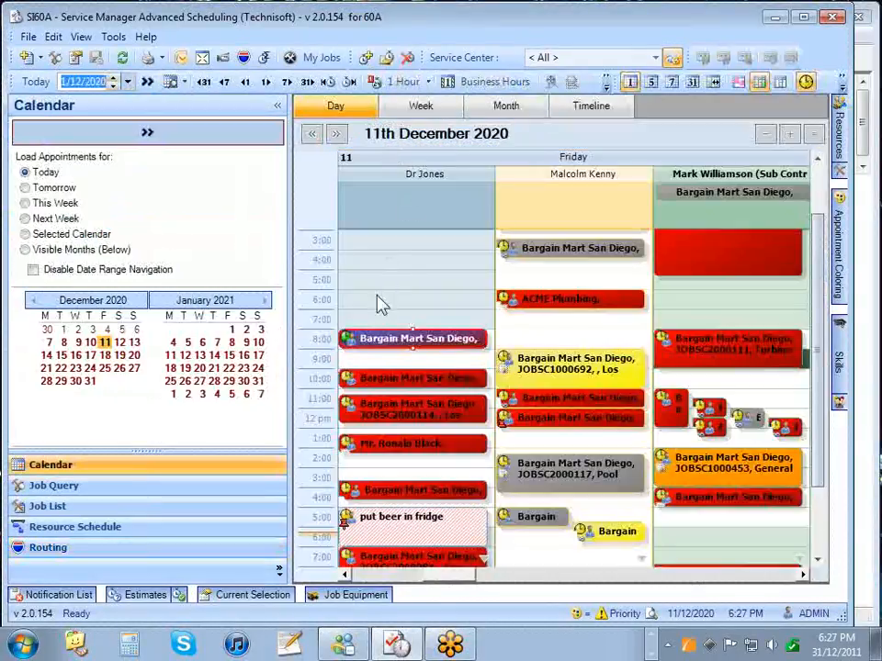
mouse_move(386, 344)
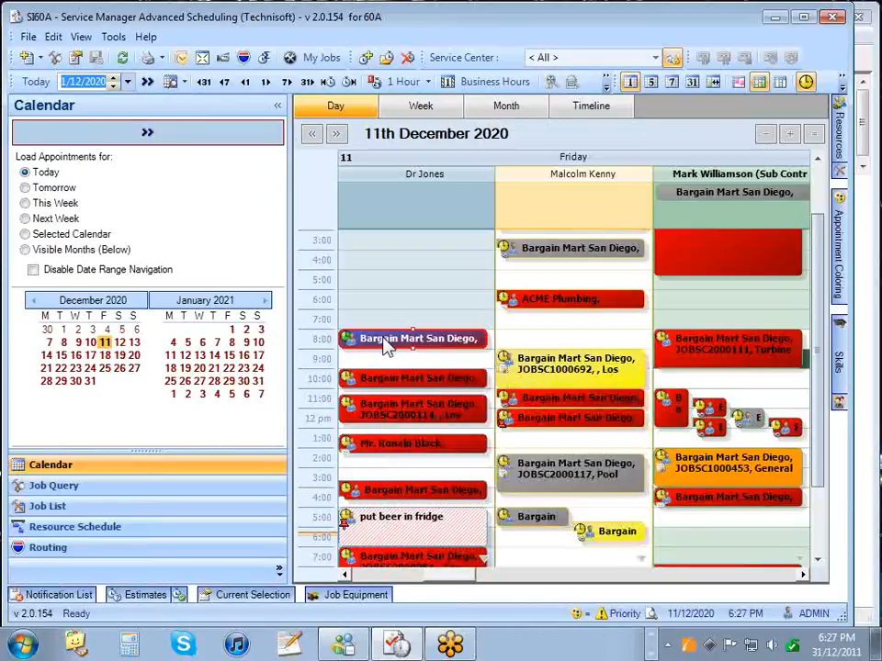
left_click_drag(412, 328, 414, 314)
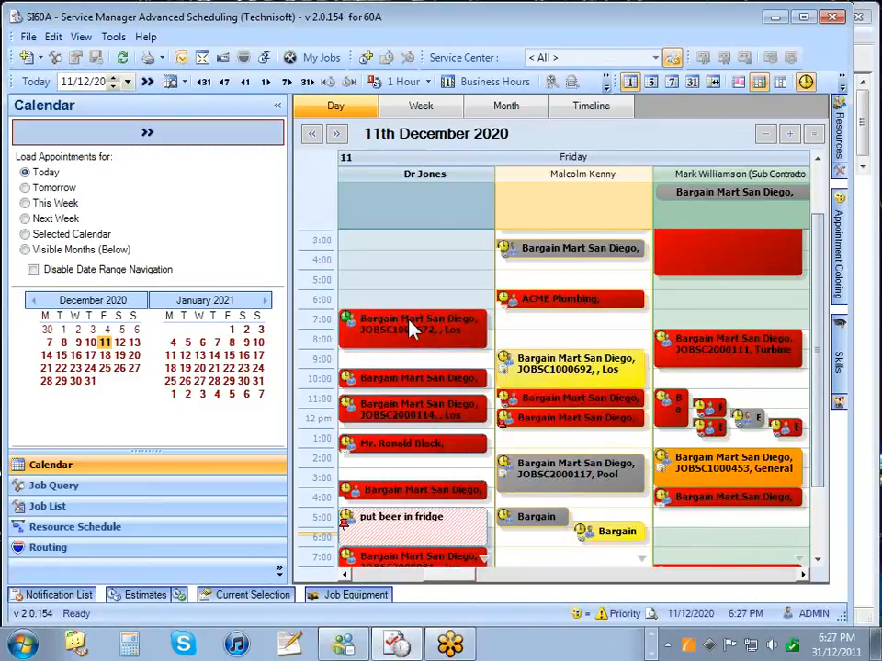
left_click(64, 548)
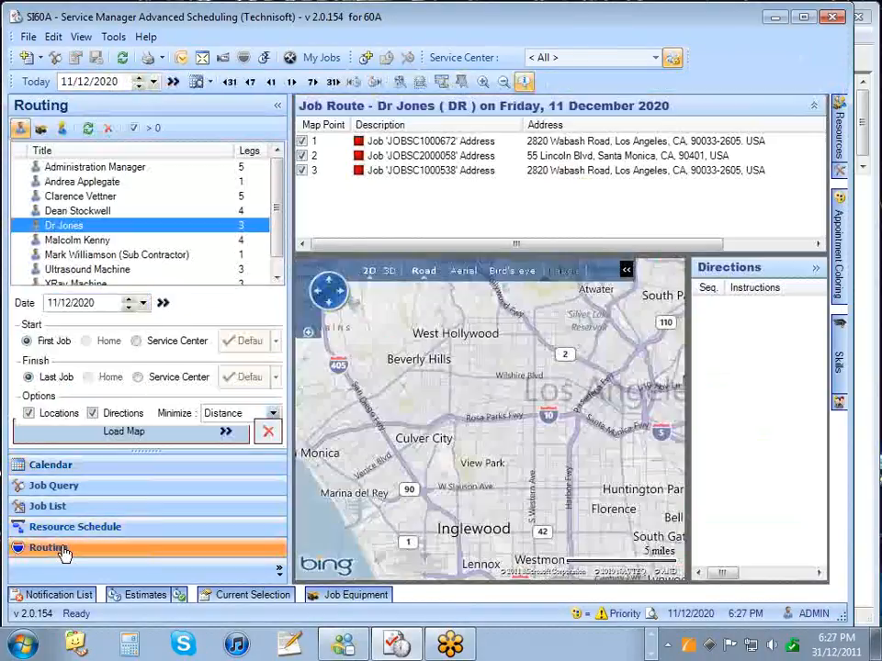
Check the start time of map point 1 in the job route list.
left_click_drag(450, 245, 539, 245)
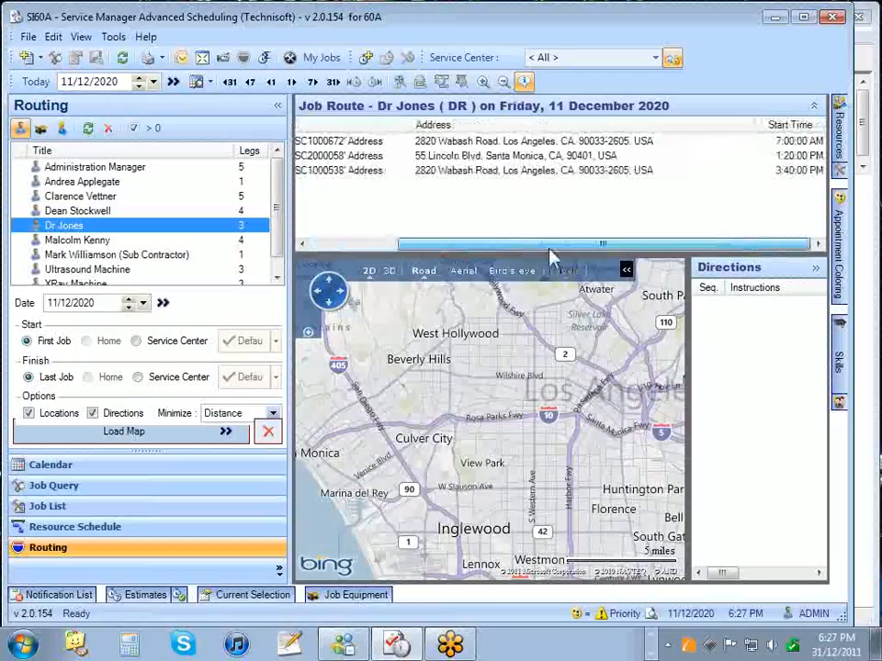
left_click(789, 143)
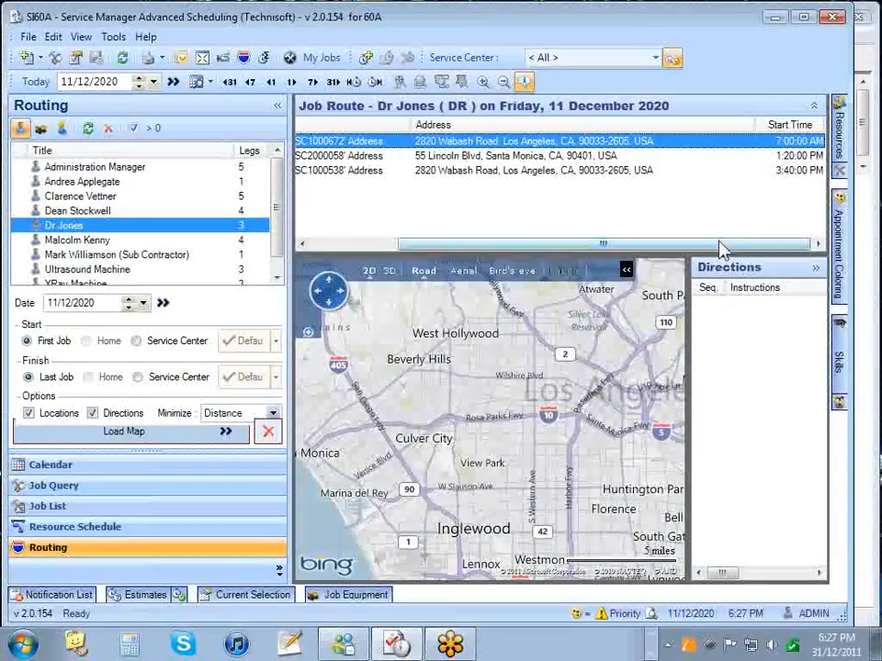
left_click_drag(722, 244, 553, 248)
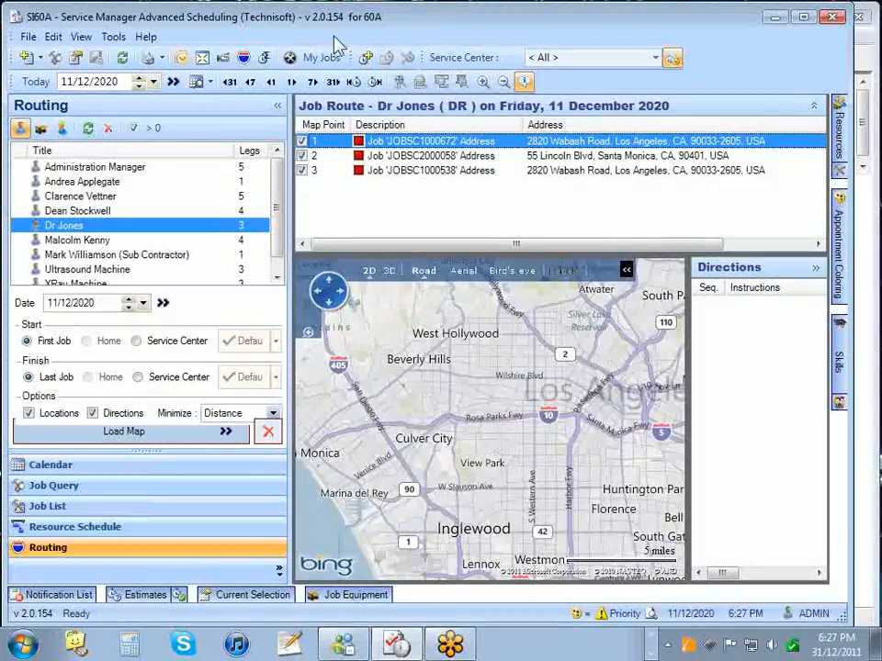
Enlarge the map by collapsing the navigation pane, the directions pane and the job route list.
left_click(278, 108)
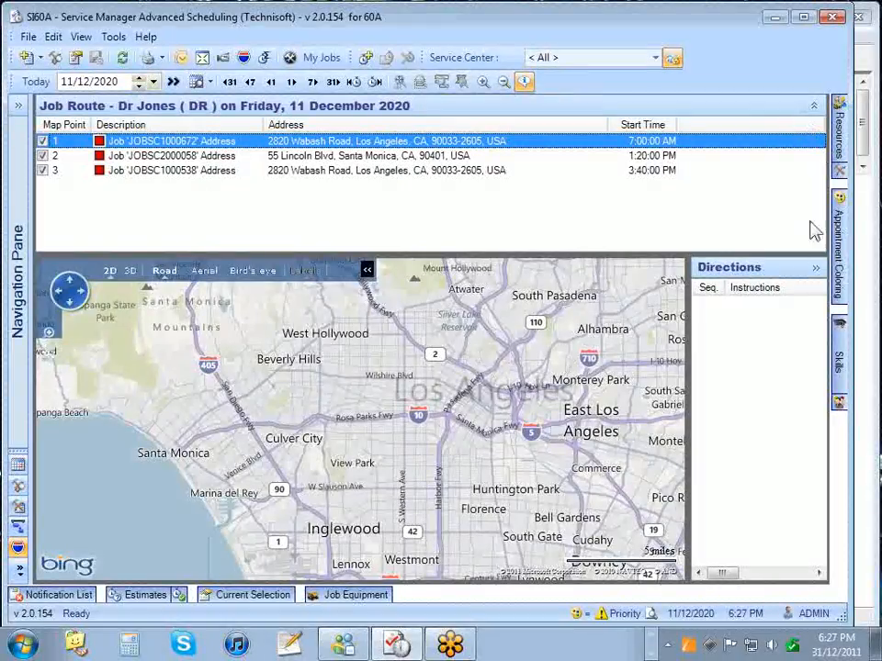
left_click(814, 272)
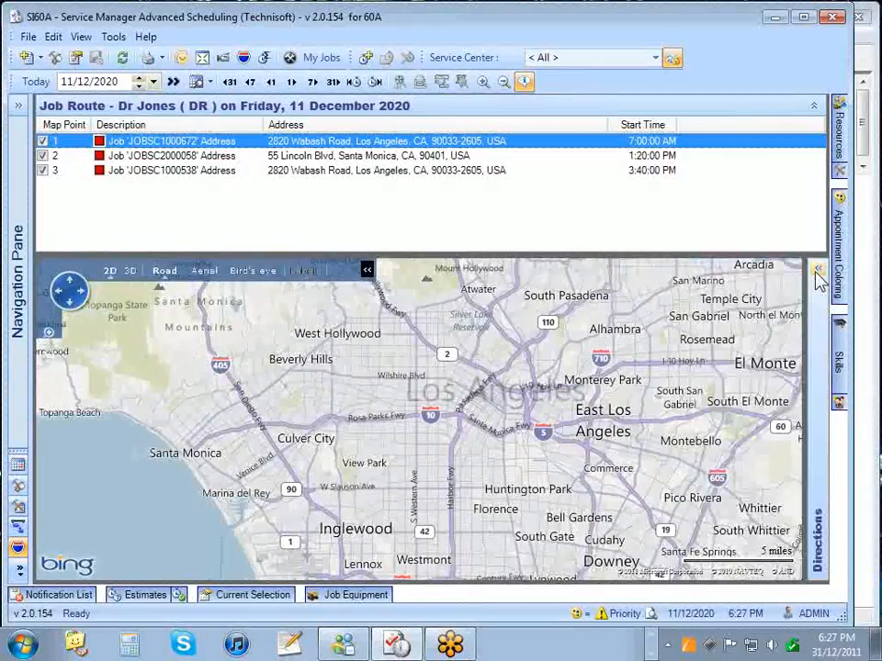
left_click(840, 113)
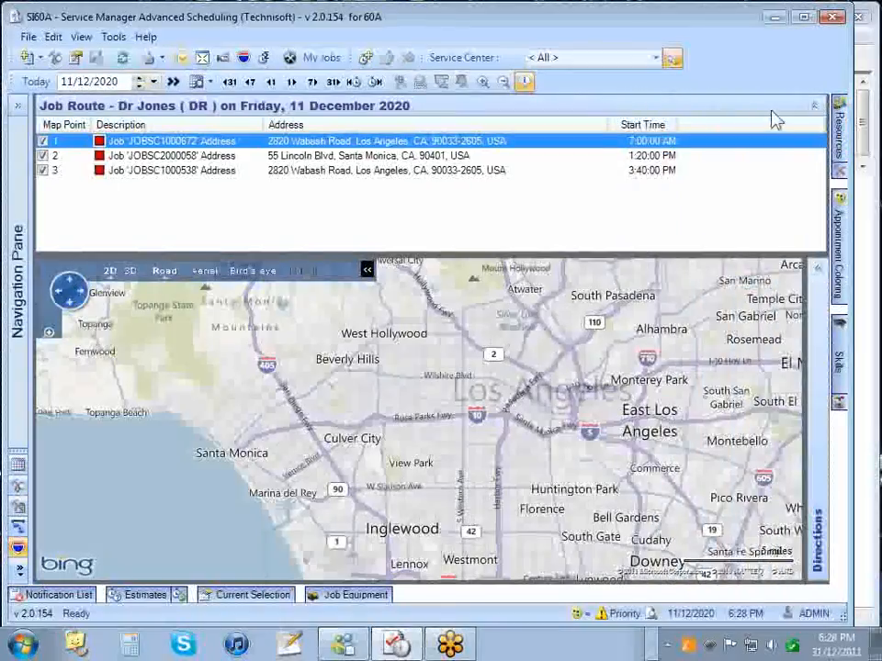
left_click(816, 107)
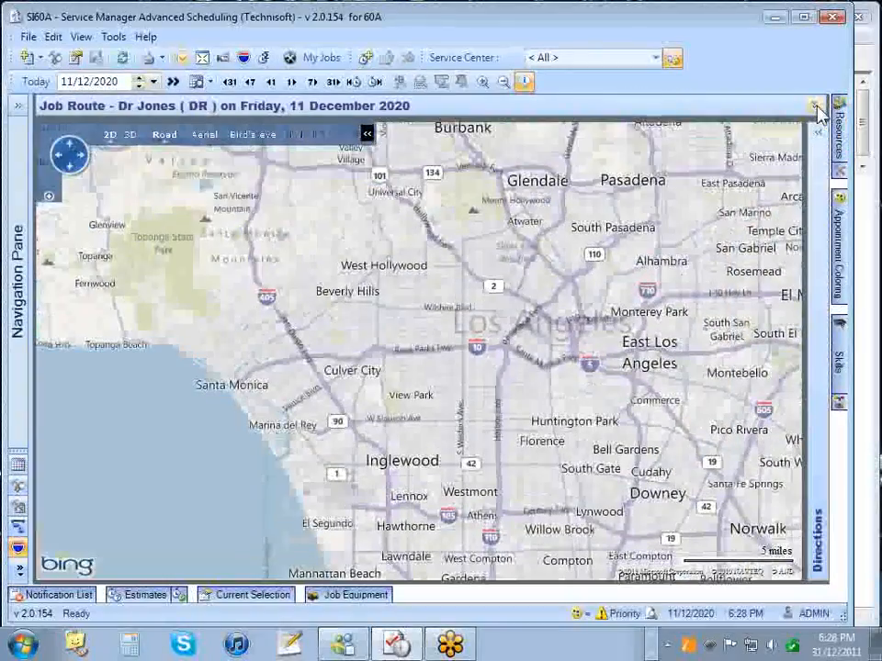
Review the available print options, and restore the job route list and the directions pane.
left_click(161, 58)
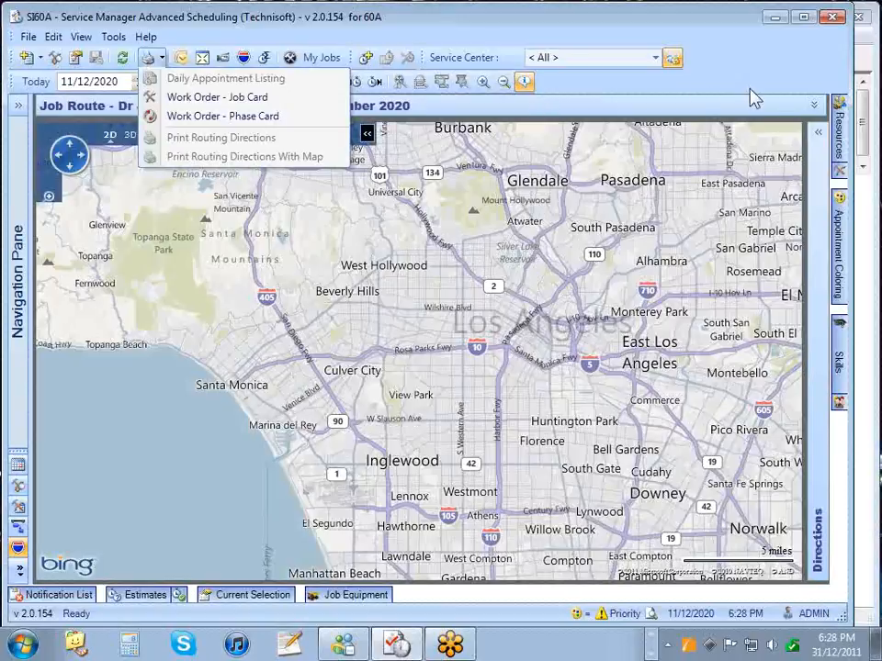
left_click(773, 86)
left_click(818, 135)
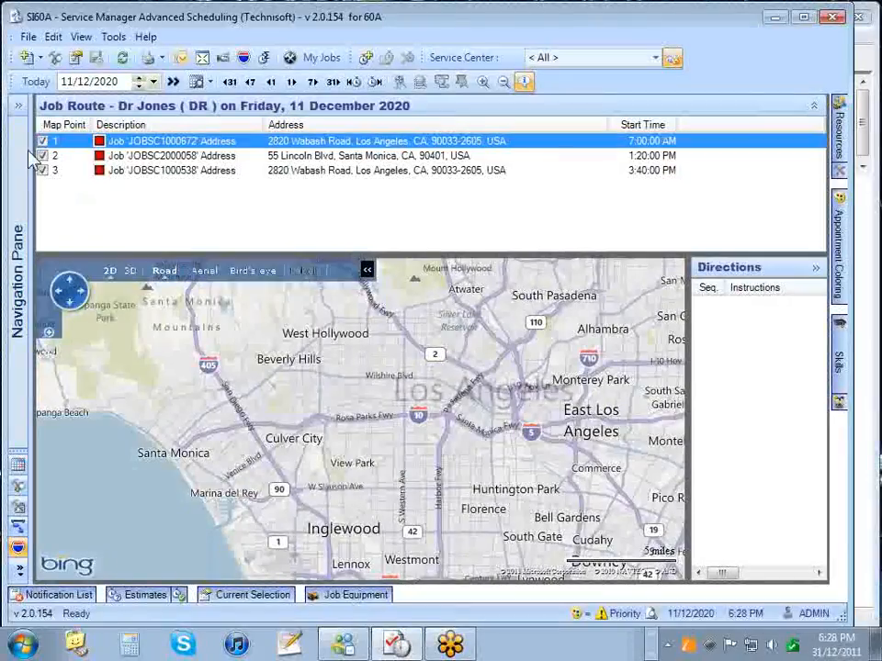
Restore the navigation pane and load the route map for map points 1 and 2 only.
left_click(18, 104)
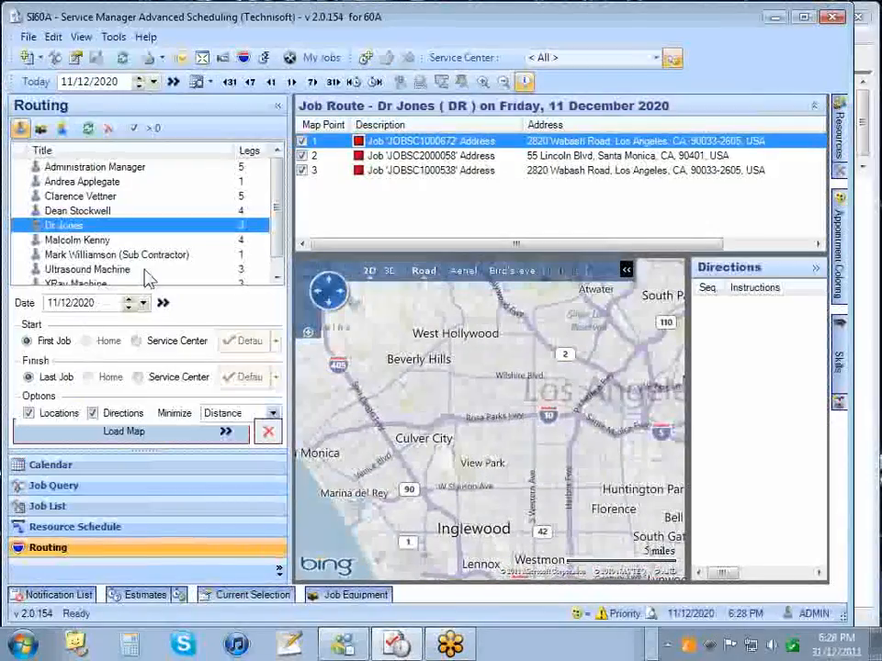
left_click(303, 171)
left_click(231, 438)
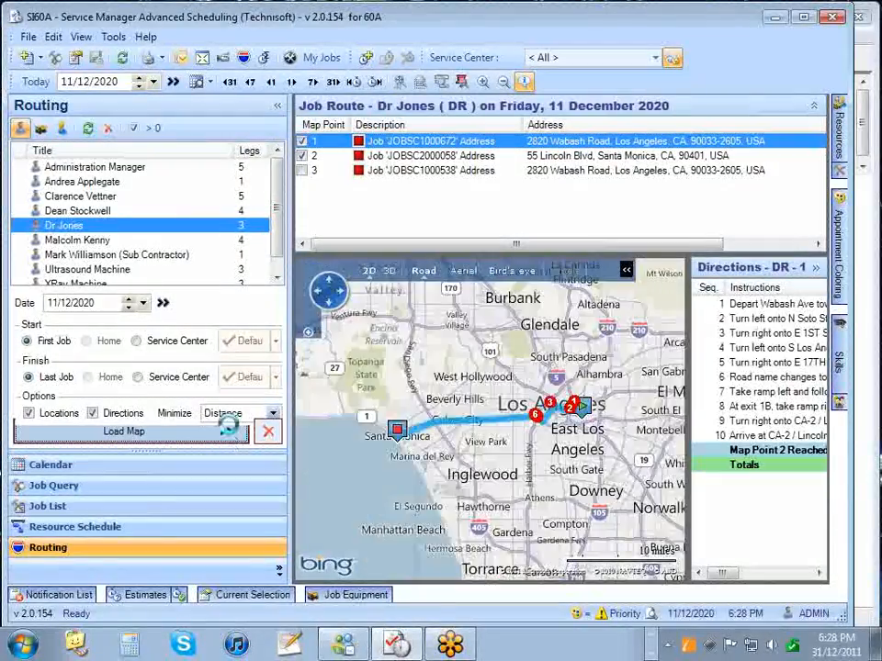
Preview the routing directions report with map, view its second page and close the preview.
left_click(161, 58)
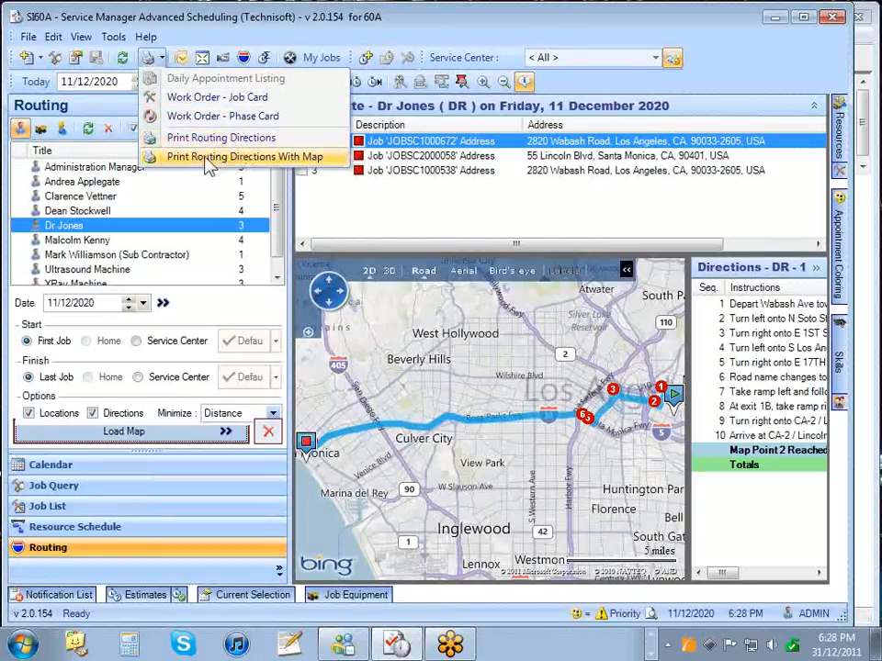
left_click(272, 161)
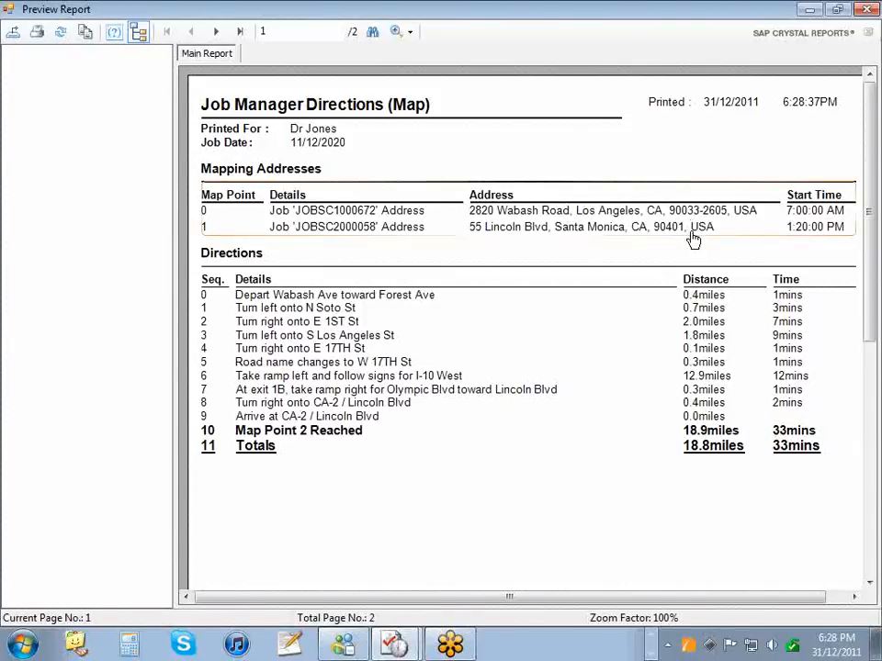
left_click(215, 32)
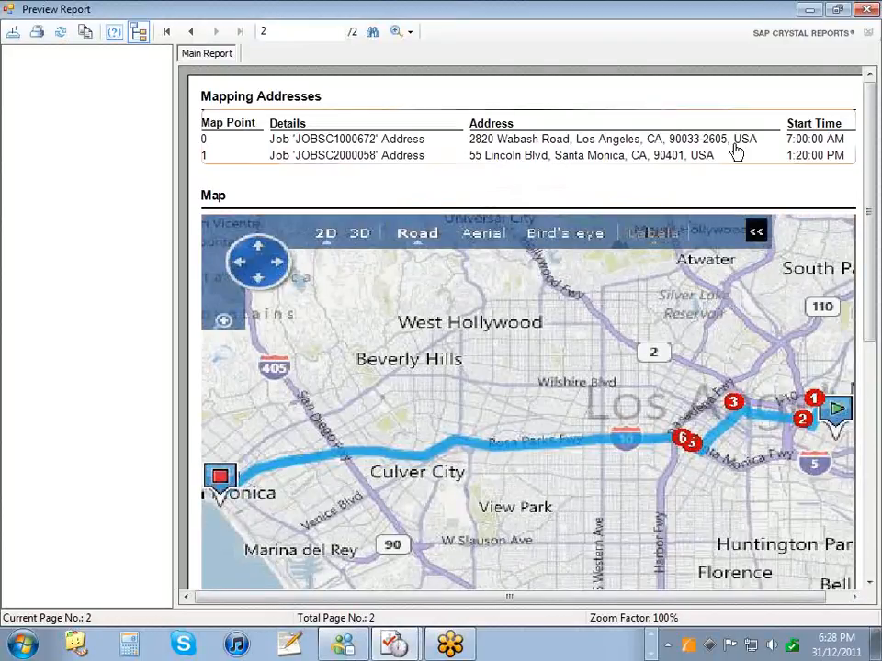
left_click(867, 10)
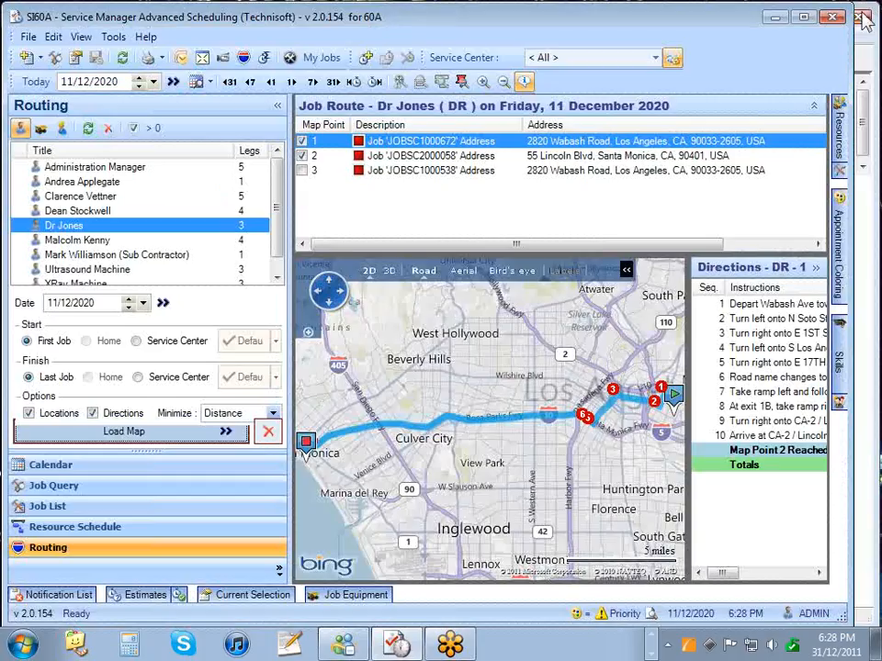